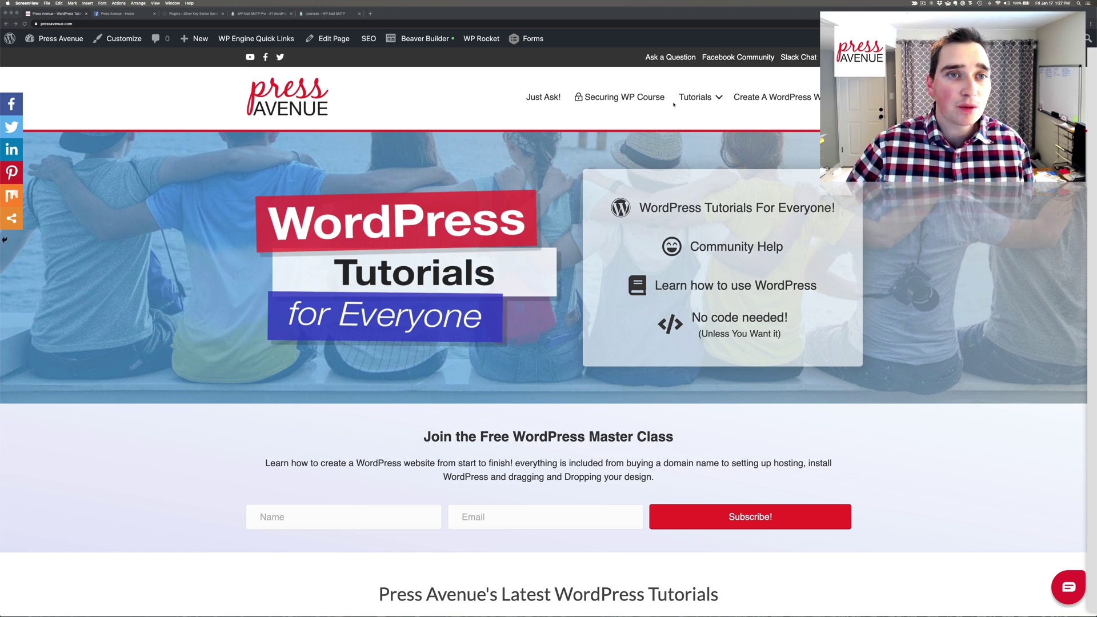
left_click(258, 13)
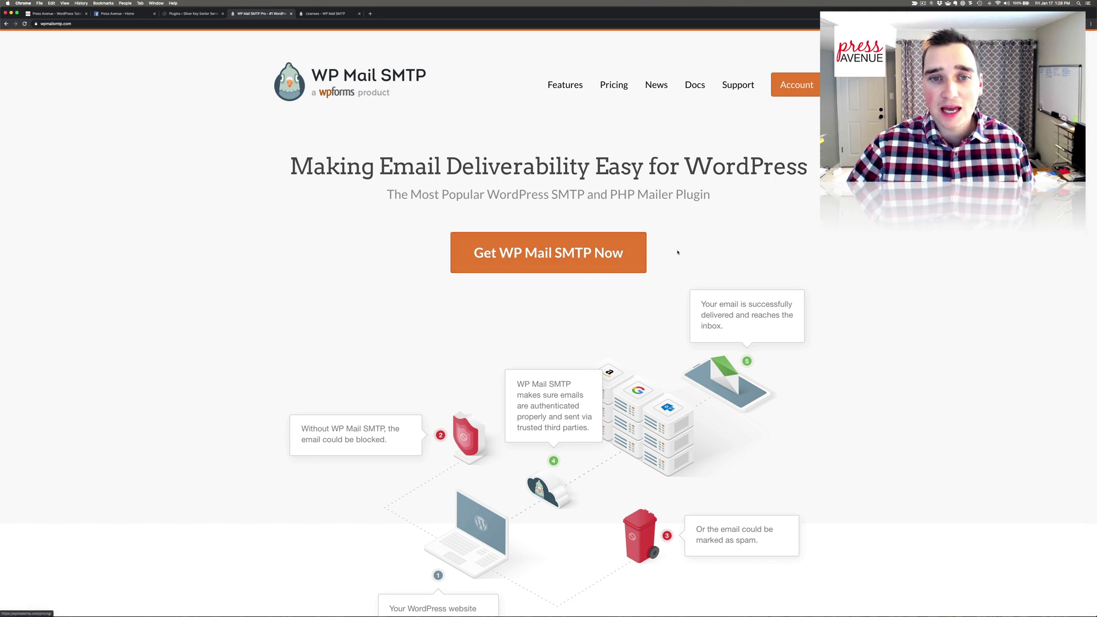
left_click_drag(475, 194, 709, 195)
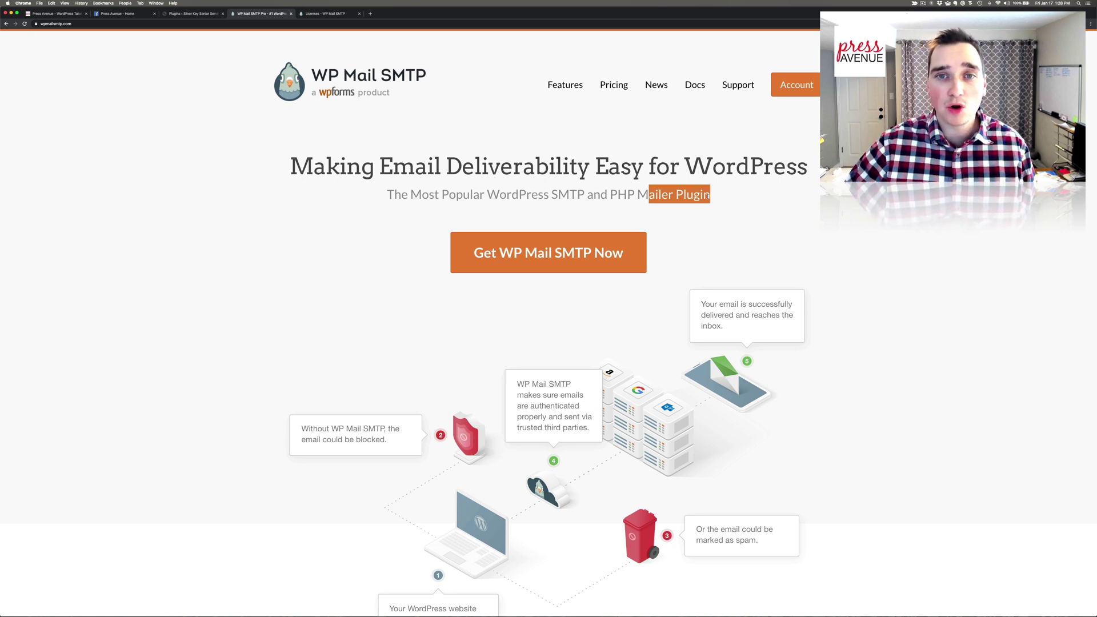
scroll(664, 233, "down", 8)
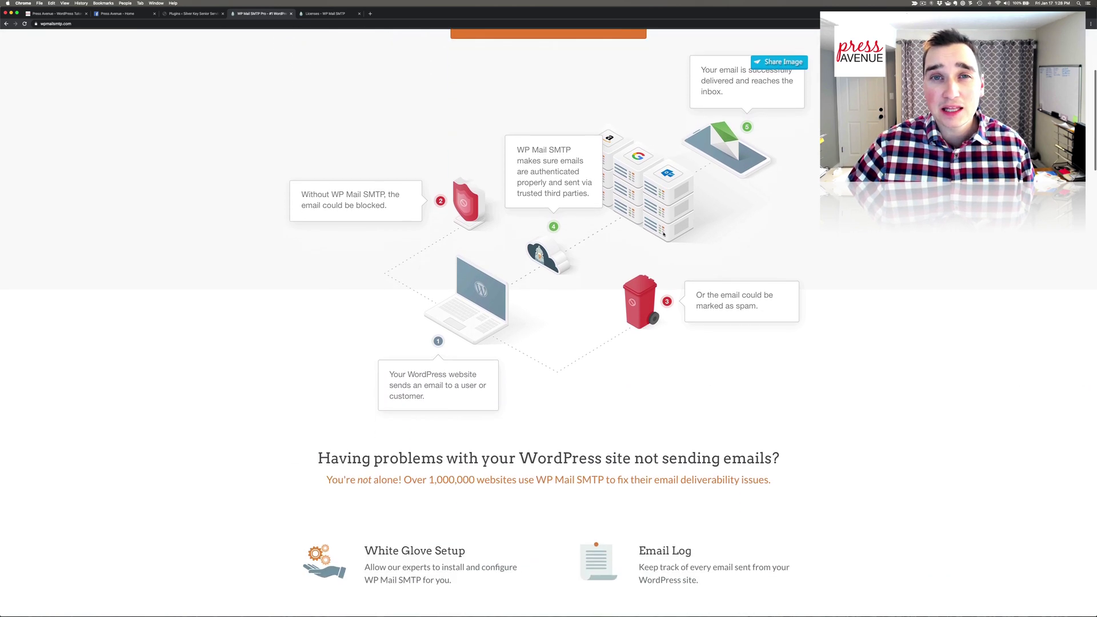
scroll(664, 233, "down", 1)
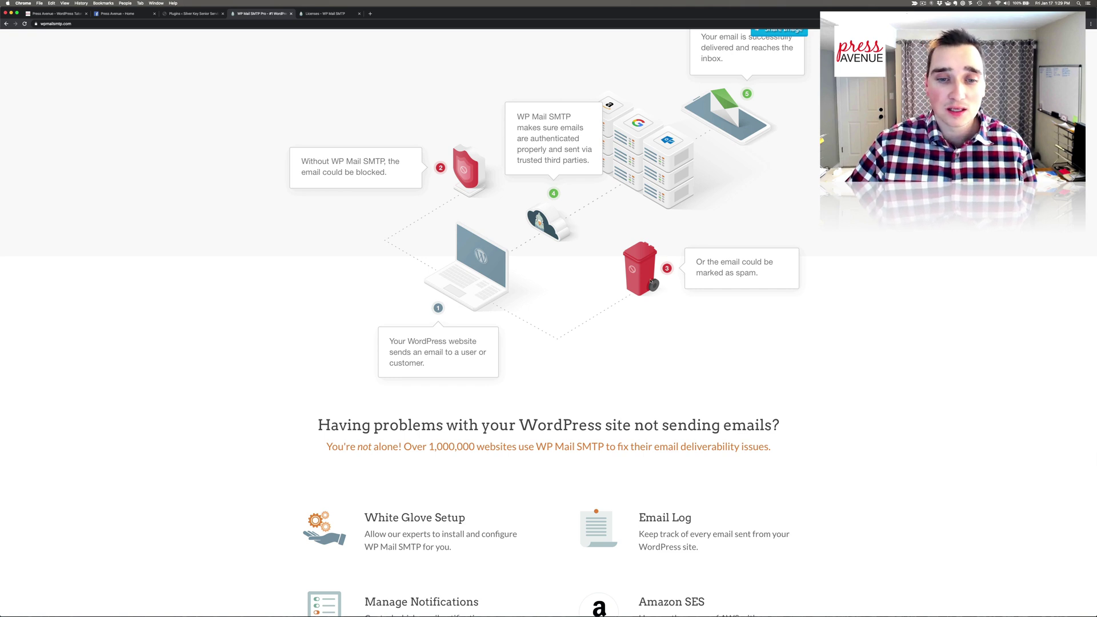
scroll(652, 282, "down", 6)
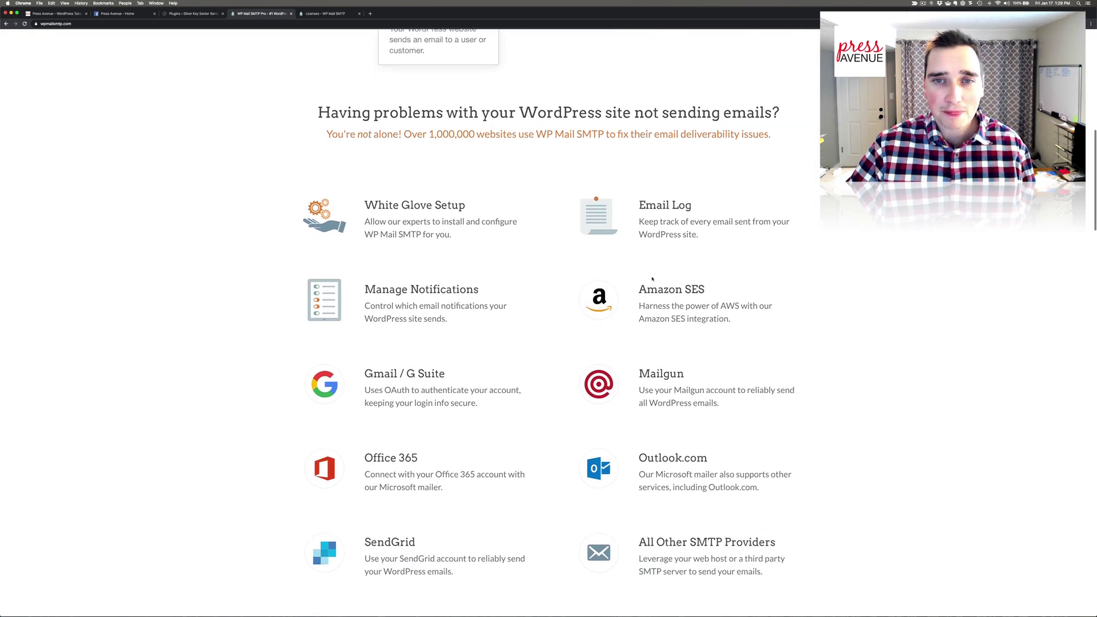
scroll(652, 278, "down", 2)
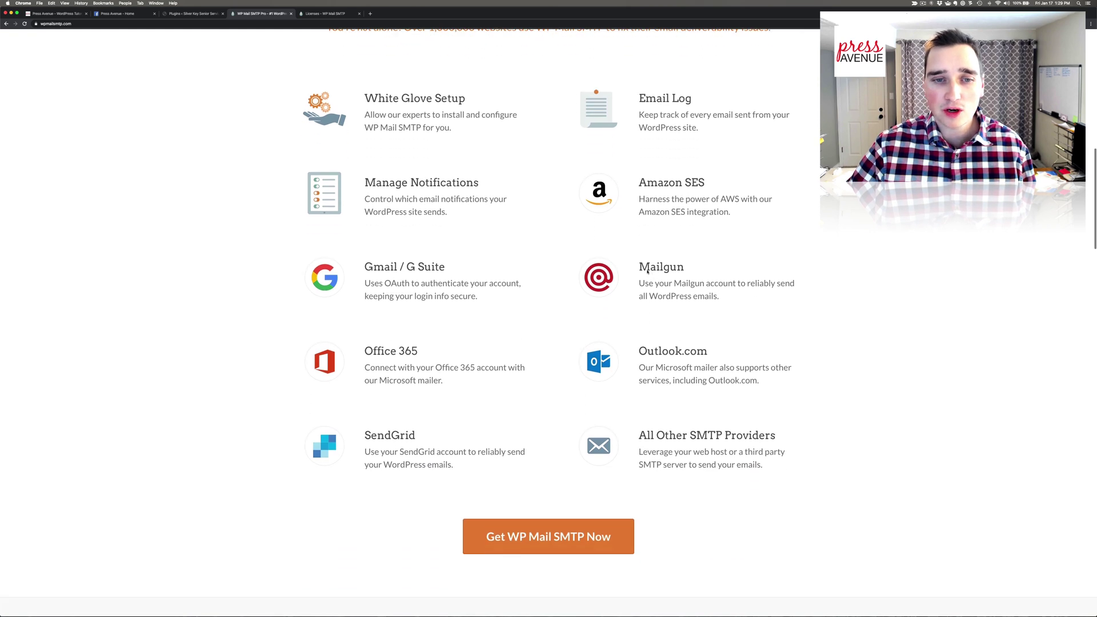
left_click_drag(639, 98, 701, 103)
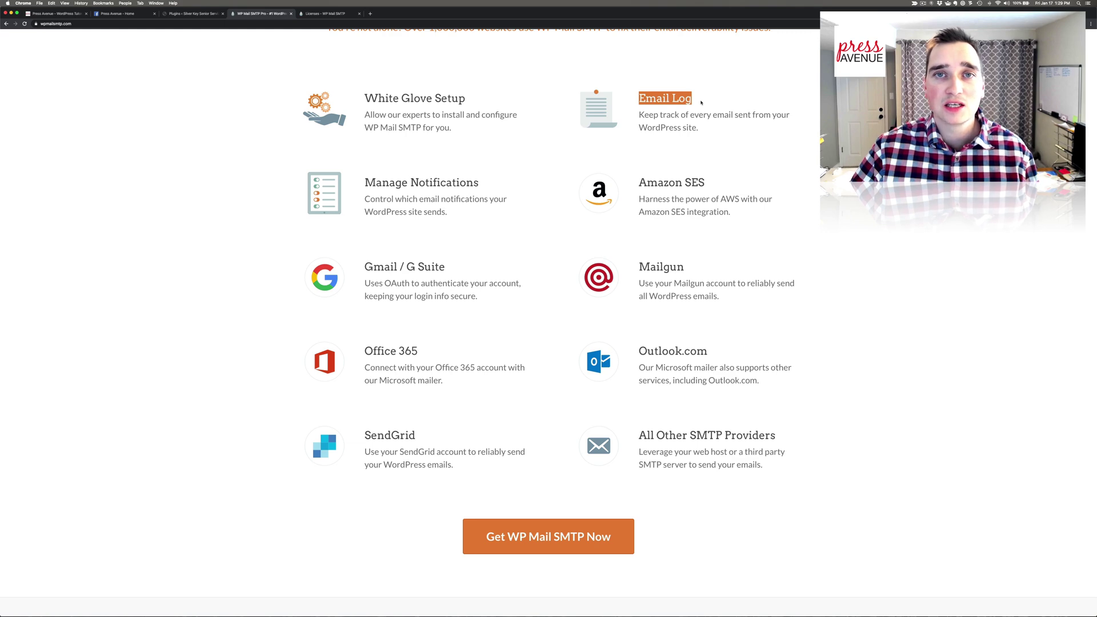
scroll(652, 117, "up", 15)
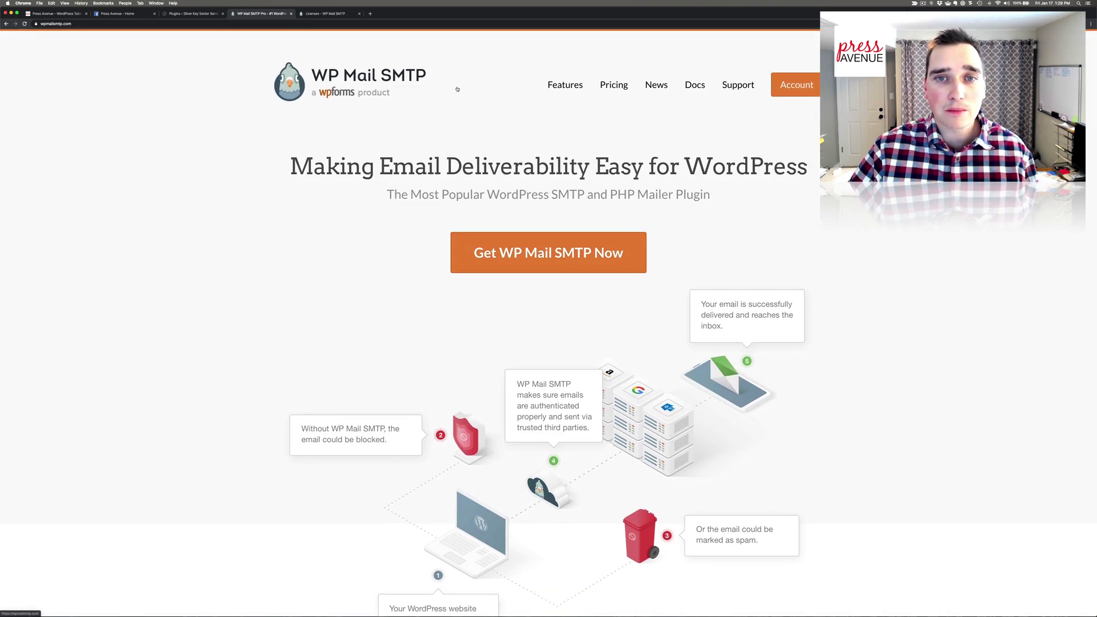
left_click(614, 89)
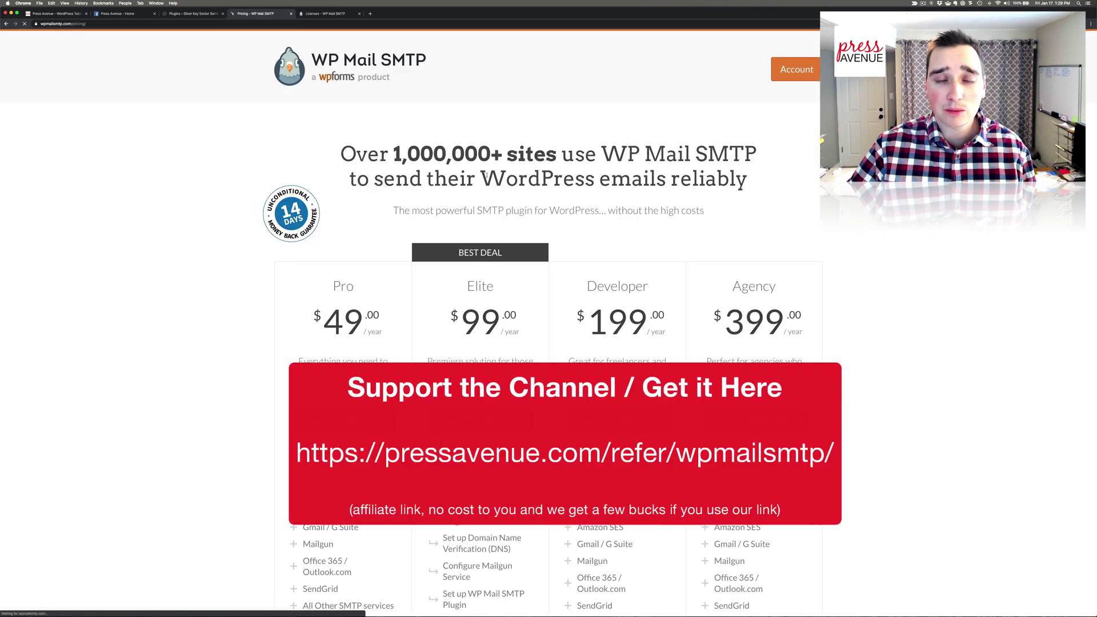
scroll(475, 178, "down", 2)
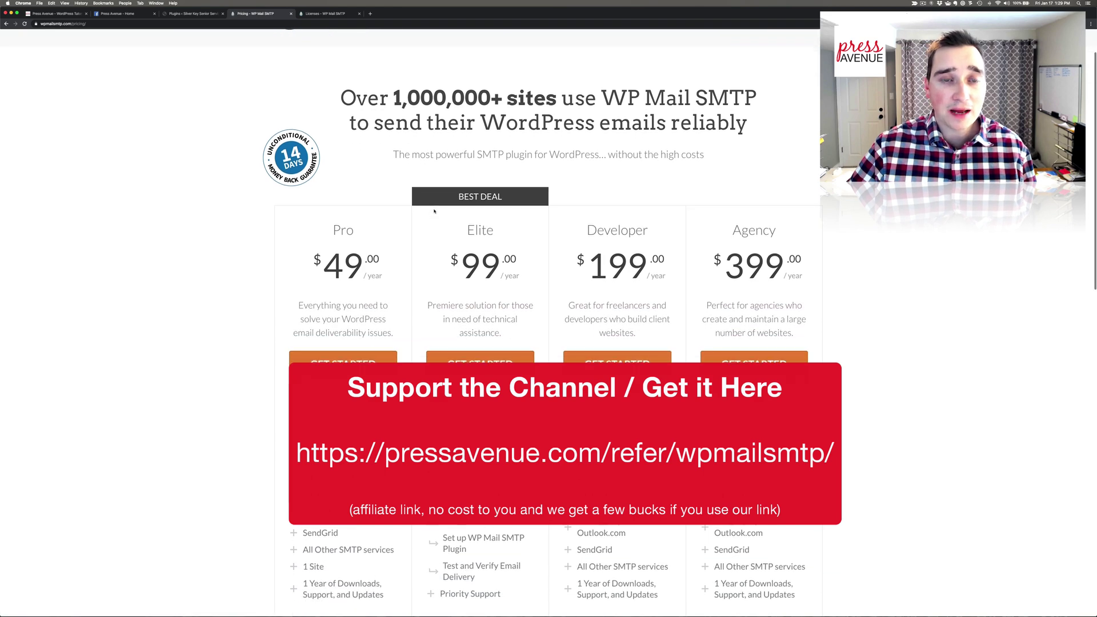
scroll(425, 214, "down", 1)
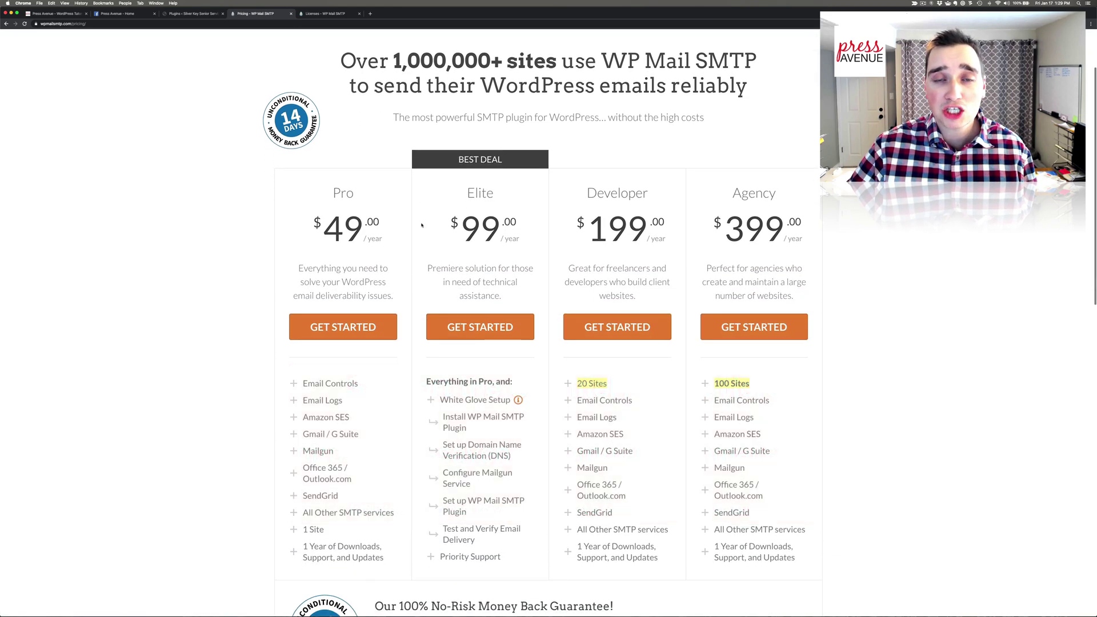
scroll(421, 225, "down", 4)
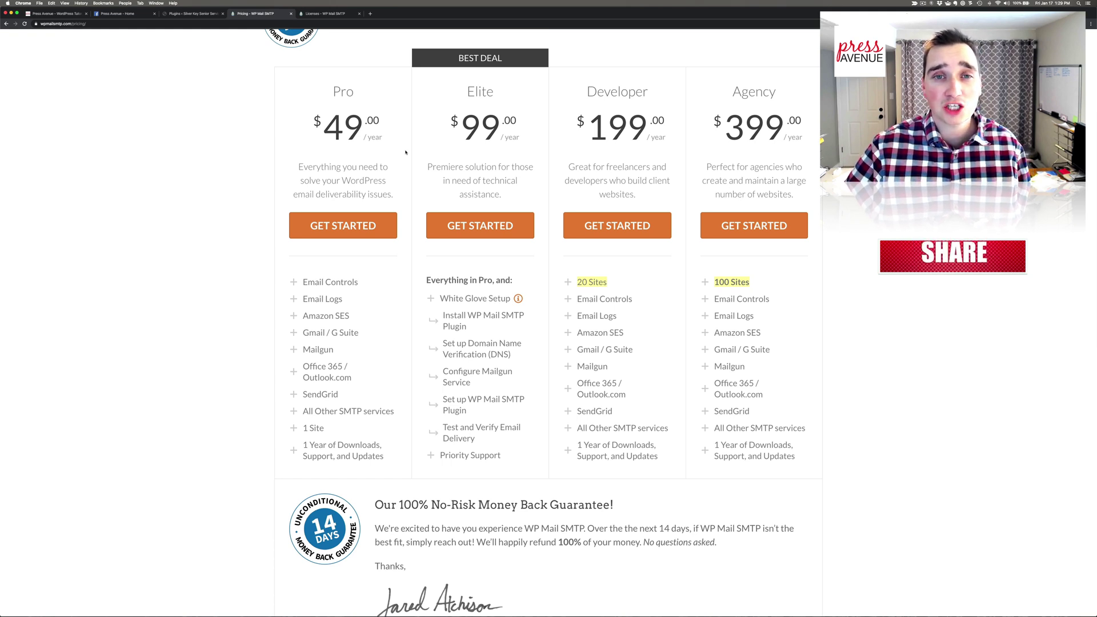
scroll(381, 187, "down", 1)
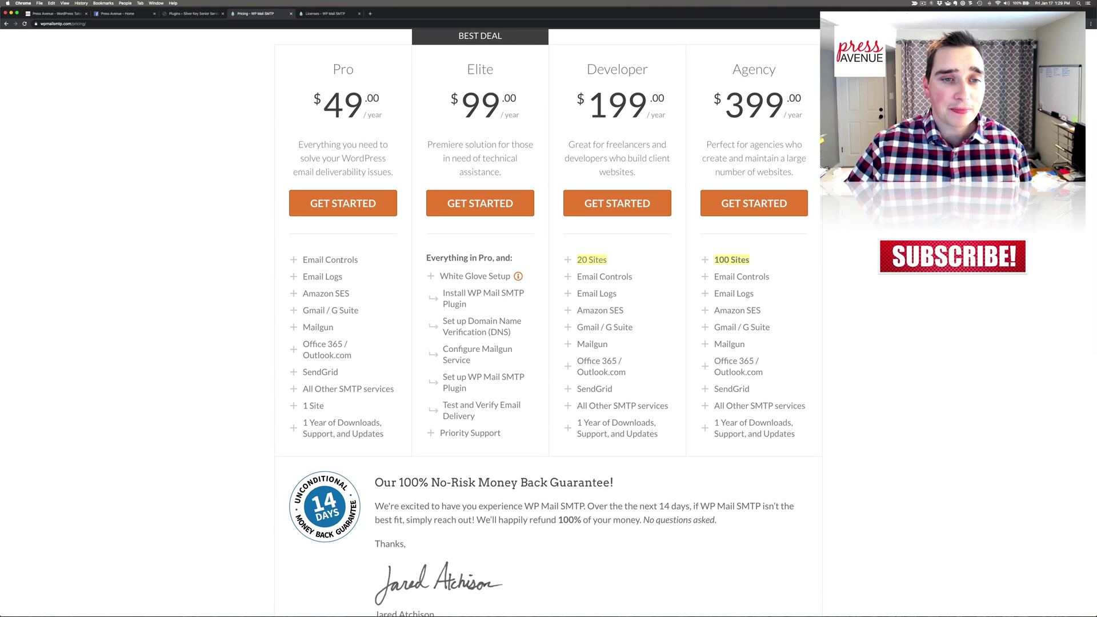
mouse_move(343, 277)
left_mouse_down()
mouse_move(306, 277)
mouse_move(351, 297)
left_mouse_up()
left_click(293, 277)
left_click(351, 296)
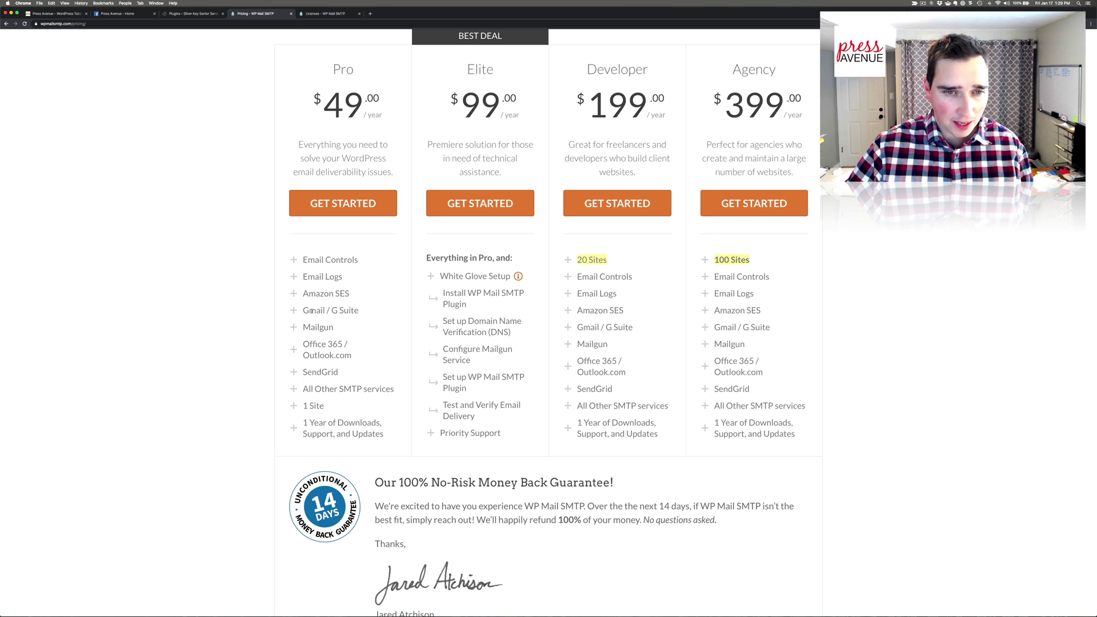
left_click_drag(312, 311, 353, 349)
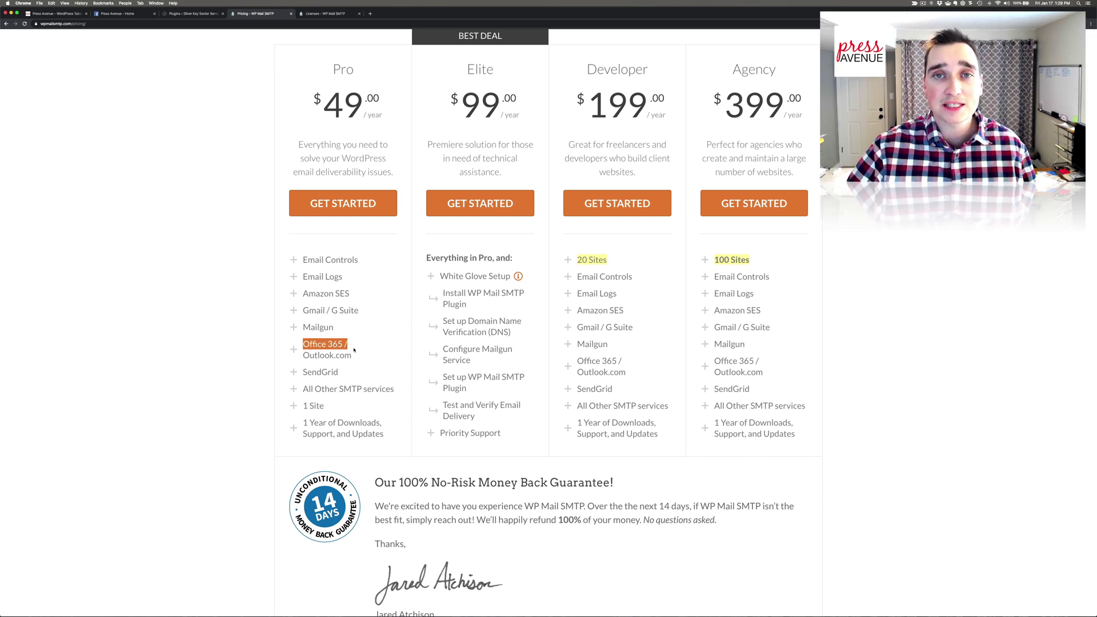
left_click(353, 359)
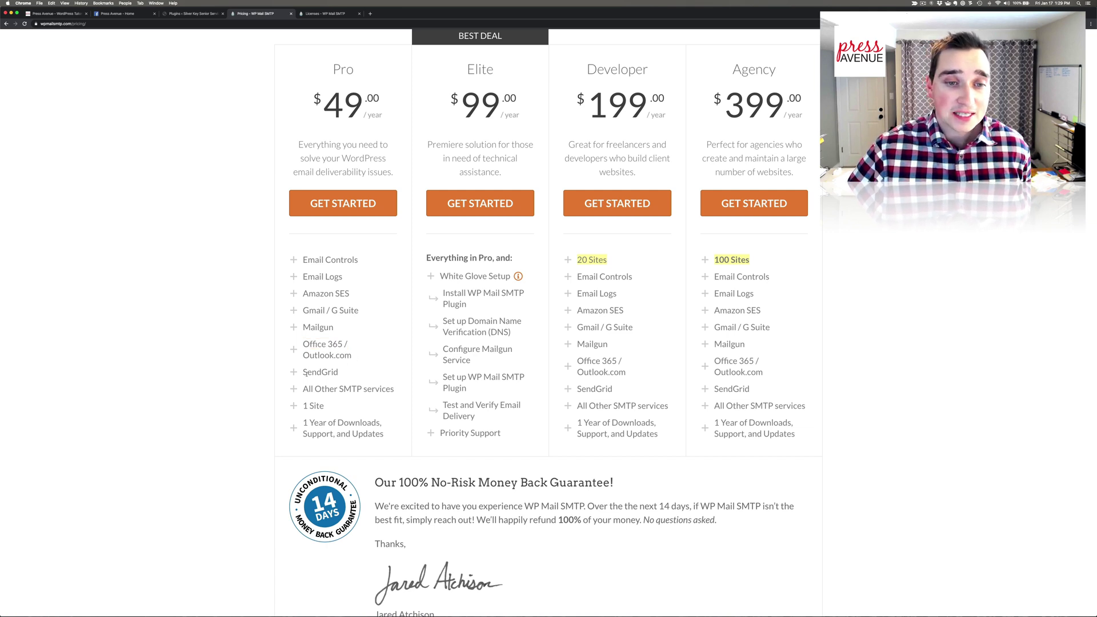
left_click_drag(308, 373, 372, 390)
left_click(367, 390)
left_click_drag(302, 422, 377, 434)
left_click(328, 432)
double_click(328, 432)
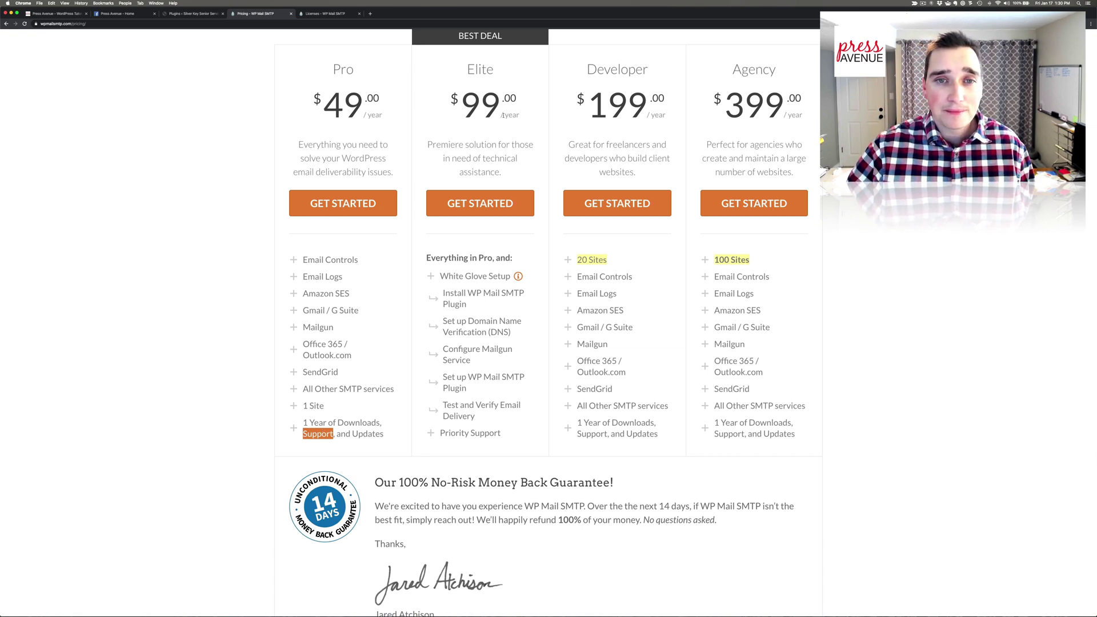
scroll(474, 234, "down", 1)
left_click_drag(439, 249, 509, 249)
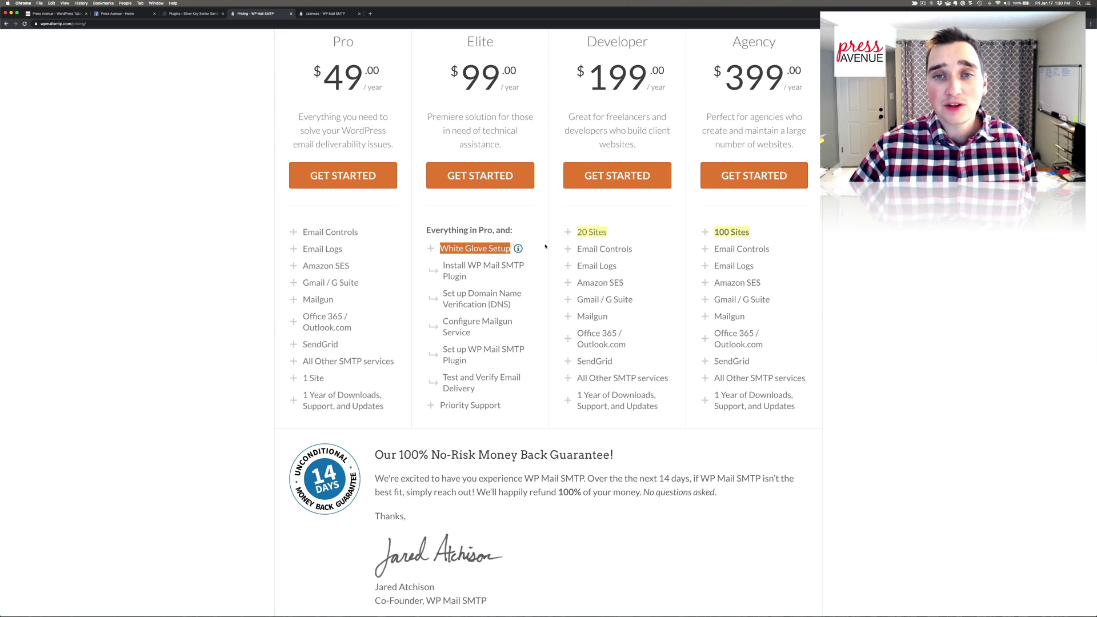
left_click_drag(578, 232, 607, 232)
left_click_drag(713, 232, 751, 232)
scroll(711, 211, "up", 5)
left_click(385, 63)
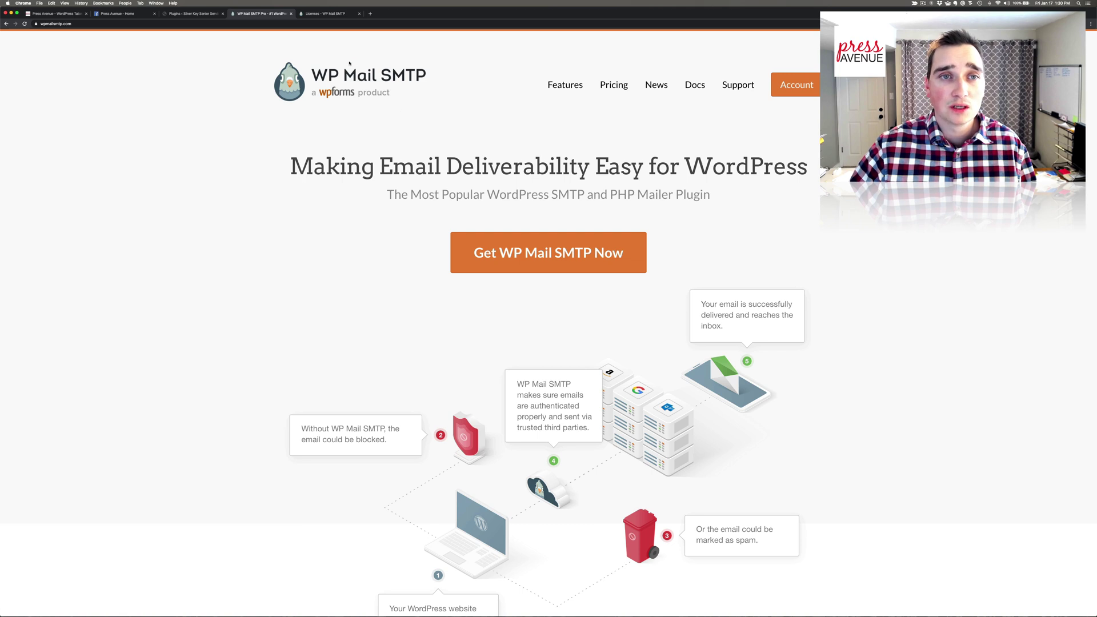
Download the WP Mail SMTP Pro zip from the account's Licenses page showing the Pro license
left_click(318, 14)
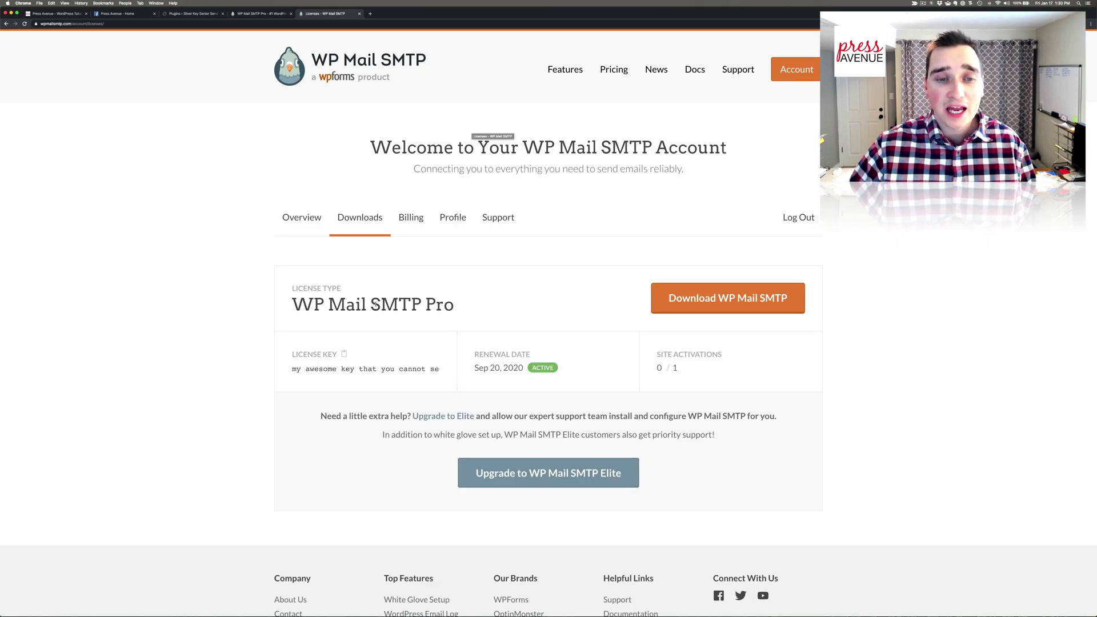
left_click_drag(292, 303, 457, 302)
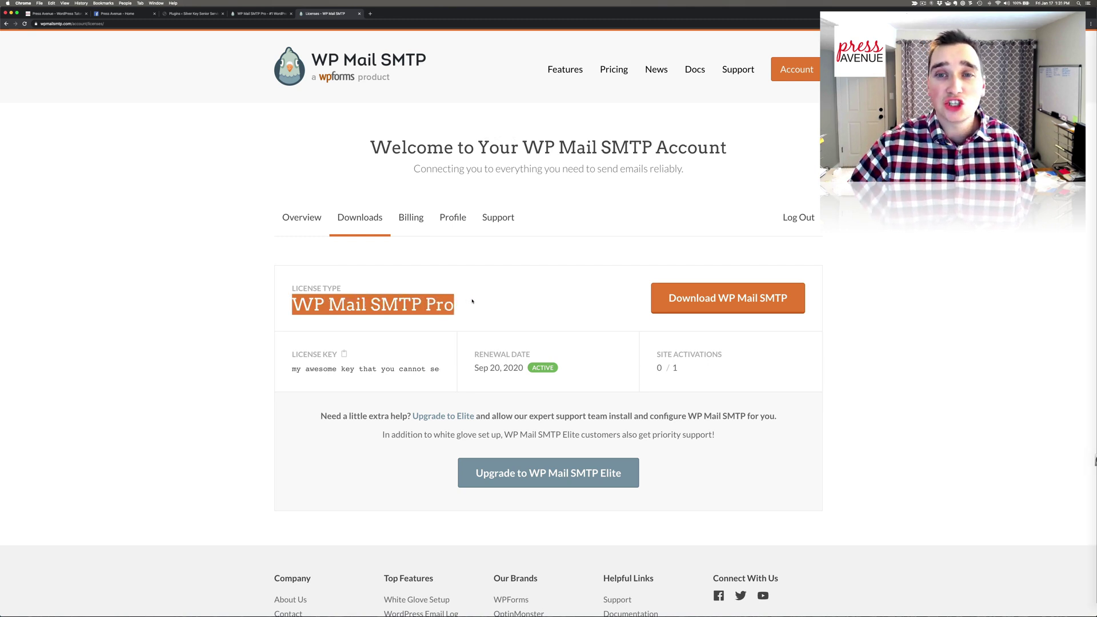
left_click(737, 311)
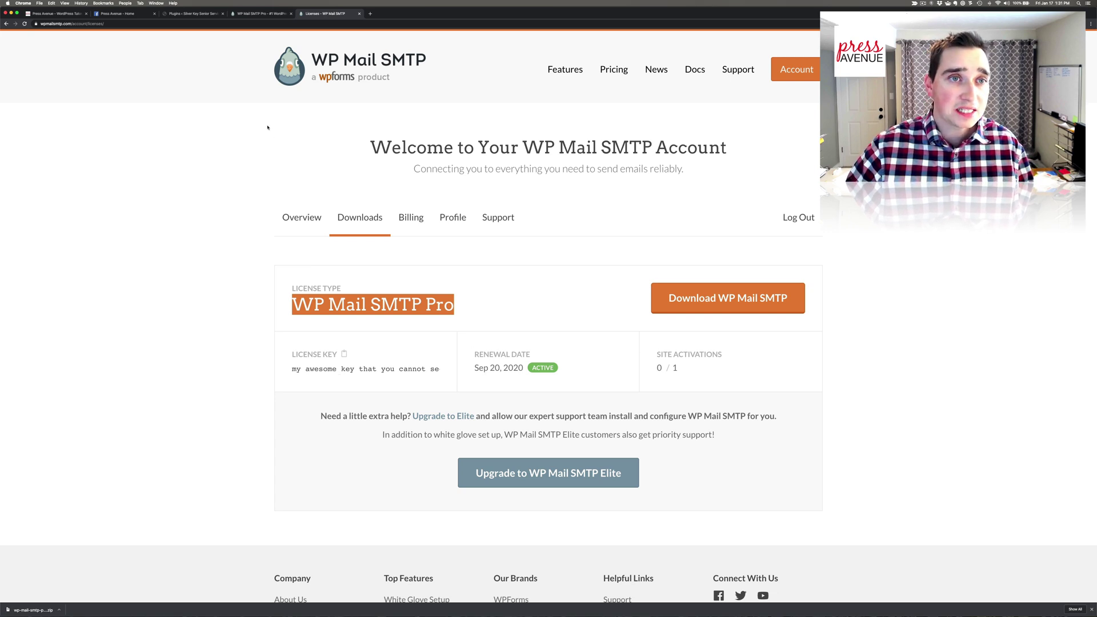
Upload and install wp-mail-smtp-pro (2).zip from Downloads via Plugins > Add New > Upload Plugin
left_click(187, 14)
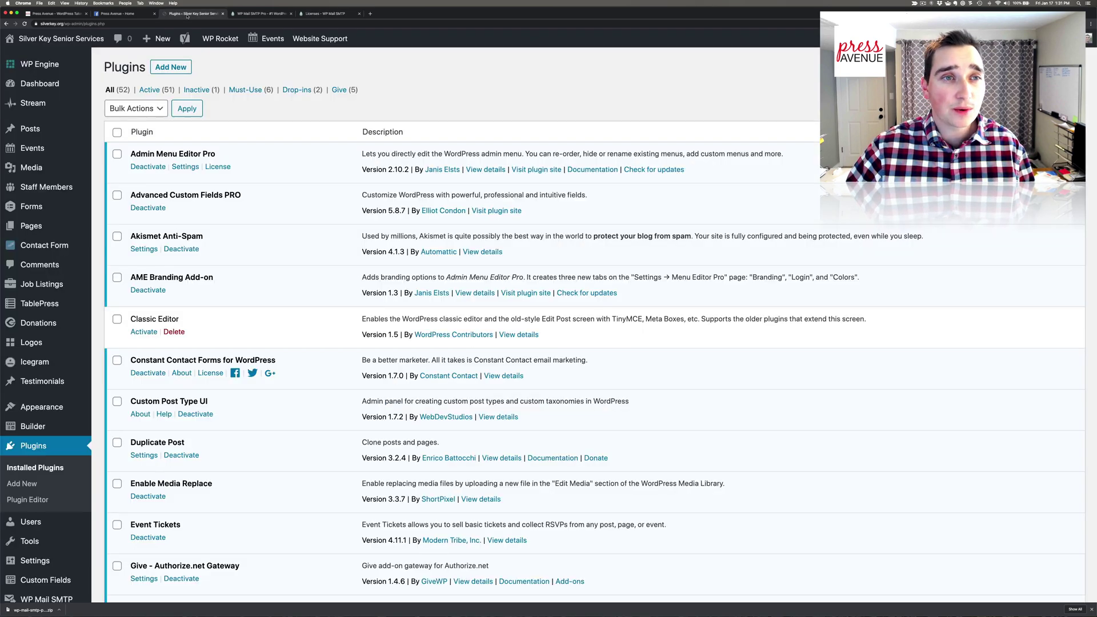
left_click(172, 68)
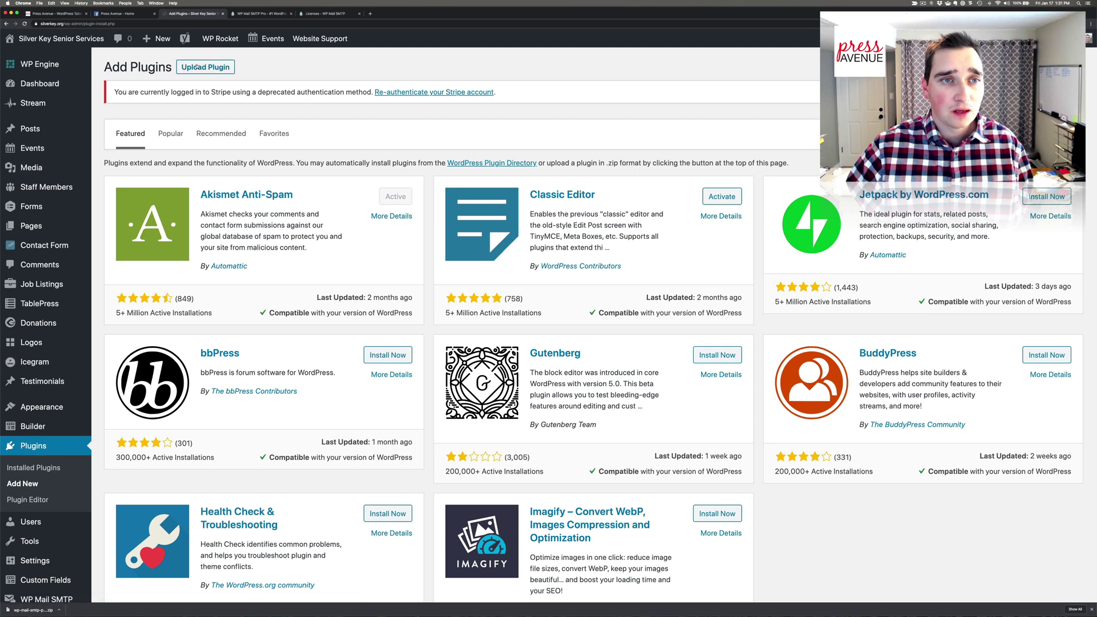
left_click(196, 66)
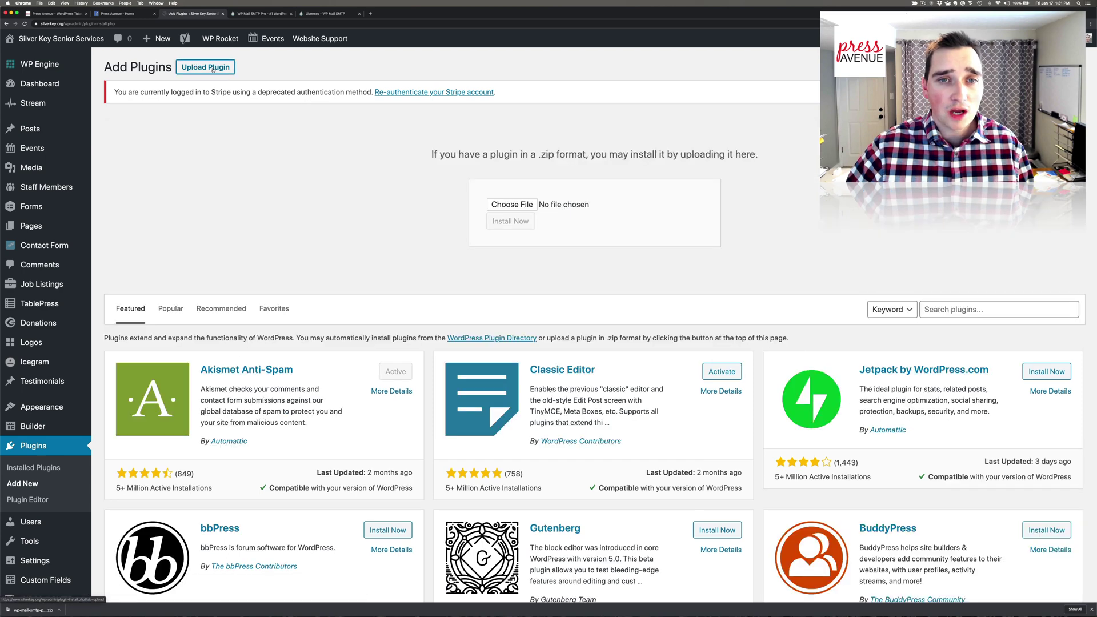
left_click(531, 203)
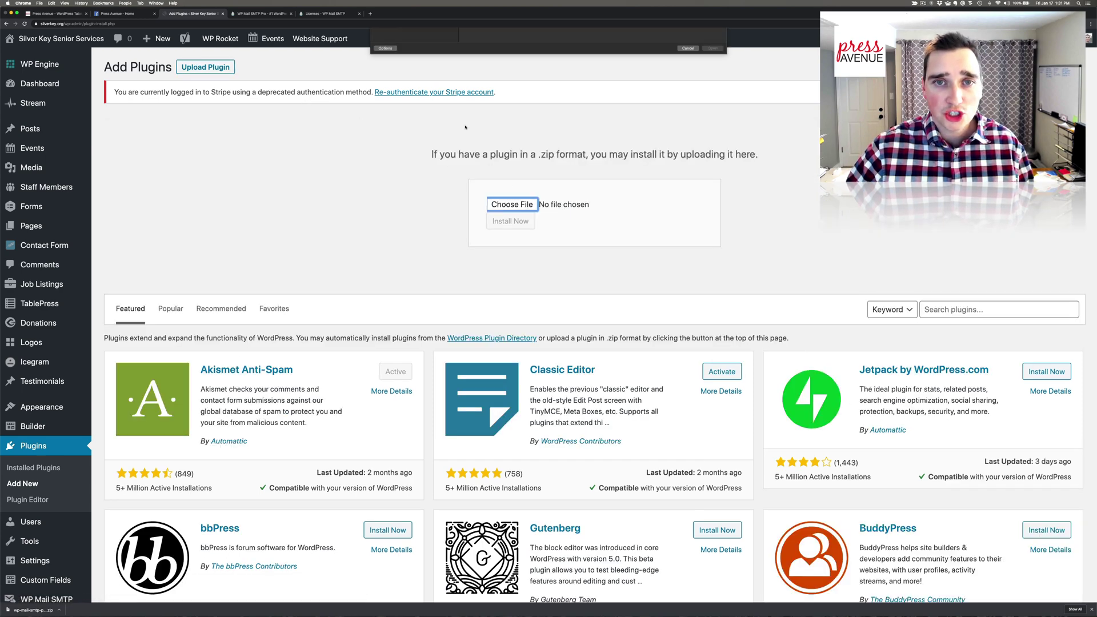
left_click(391, 52)
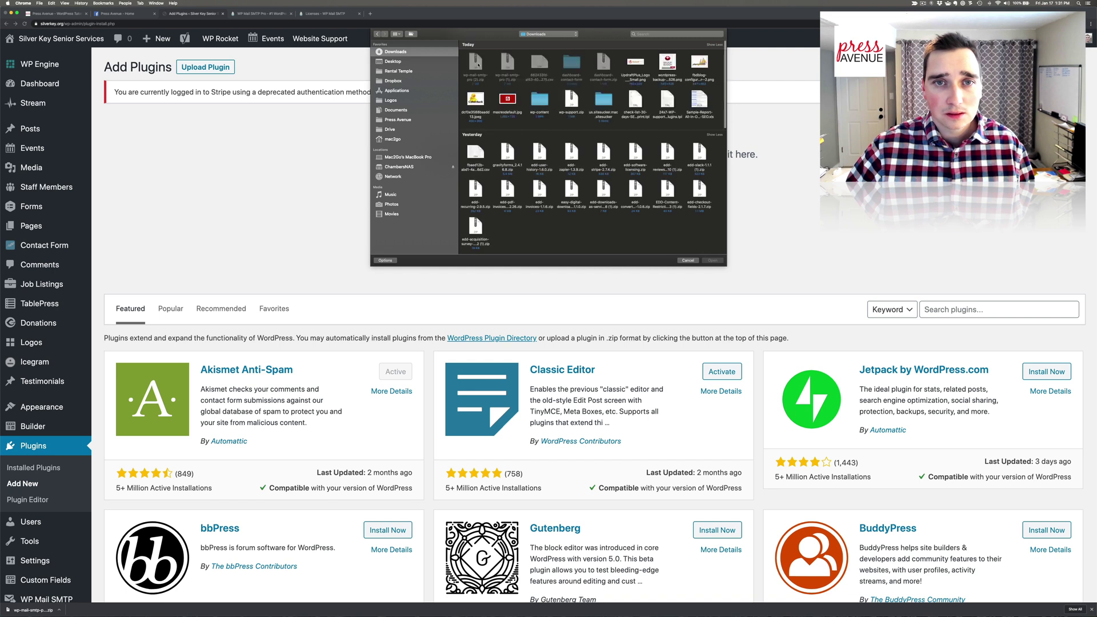
left_click(476, 63)
double_click(477, 63)
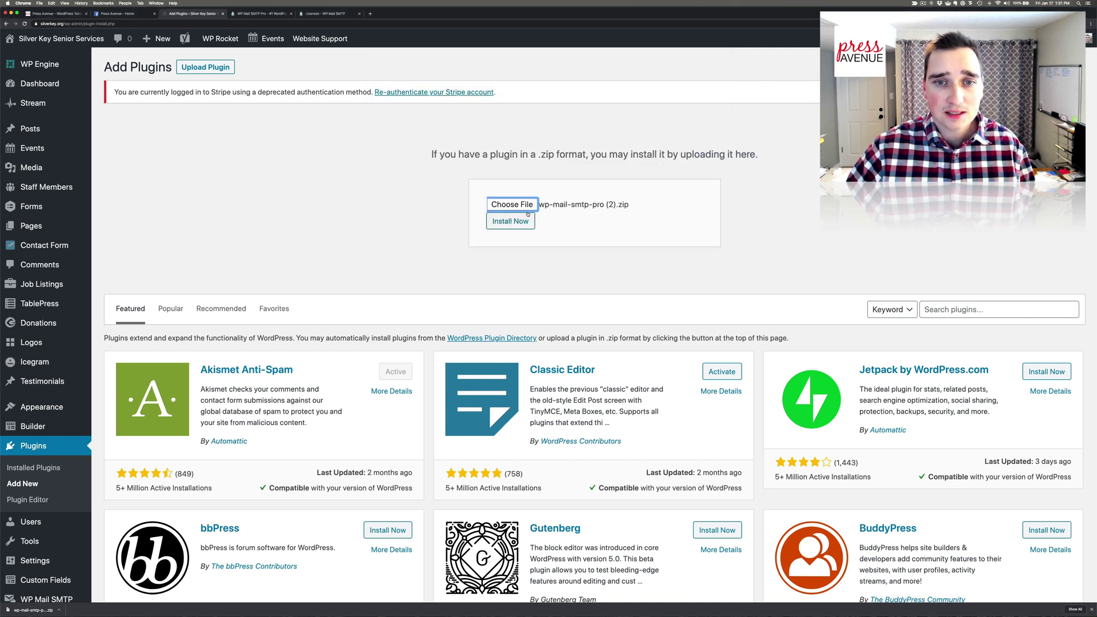
left_click(510, 221)
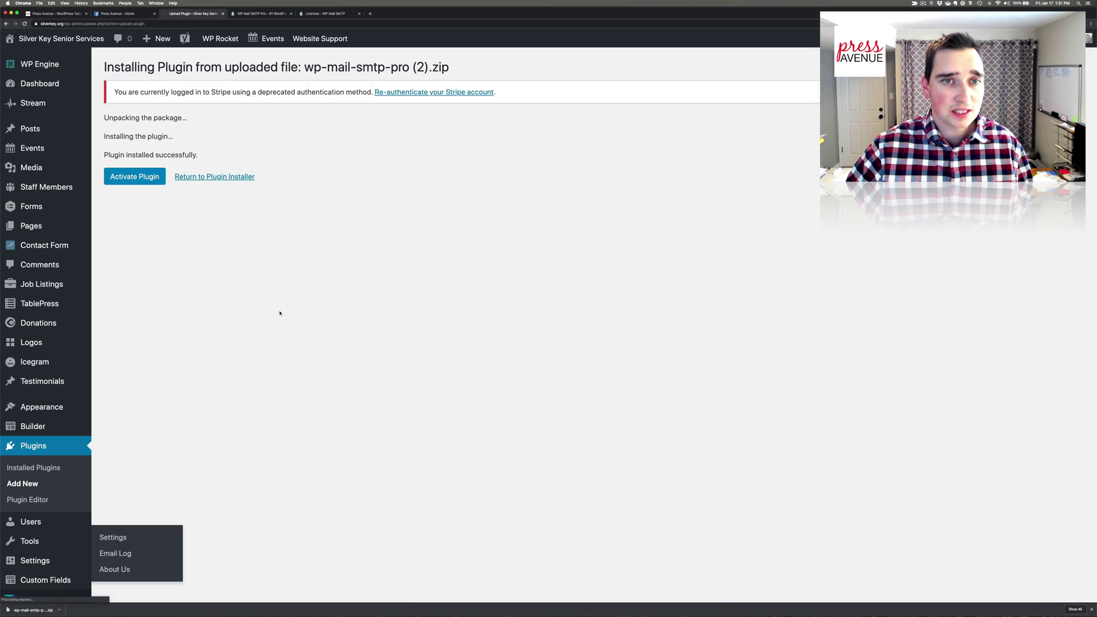
Try activating the new plugin, clear the WP Rocket cache, and scroll to the WP Mail SMTP entries
left_click(135, 176)
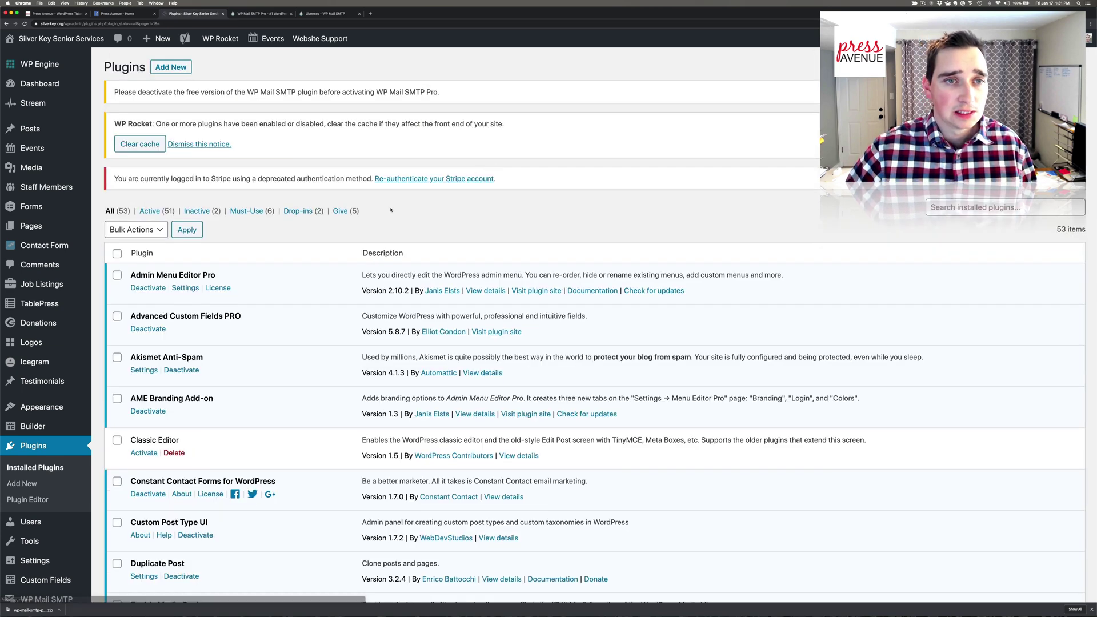
scroll(390, 211, "down", 1)
left_click(163, 130)
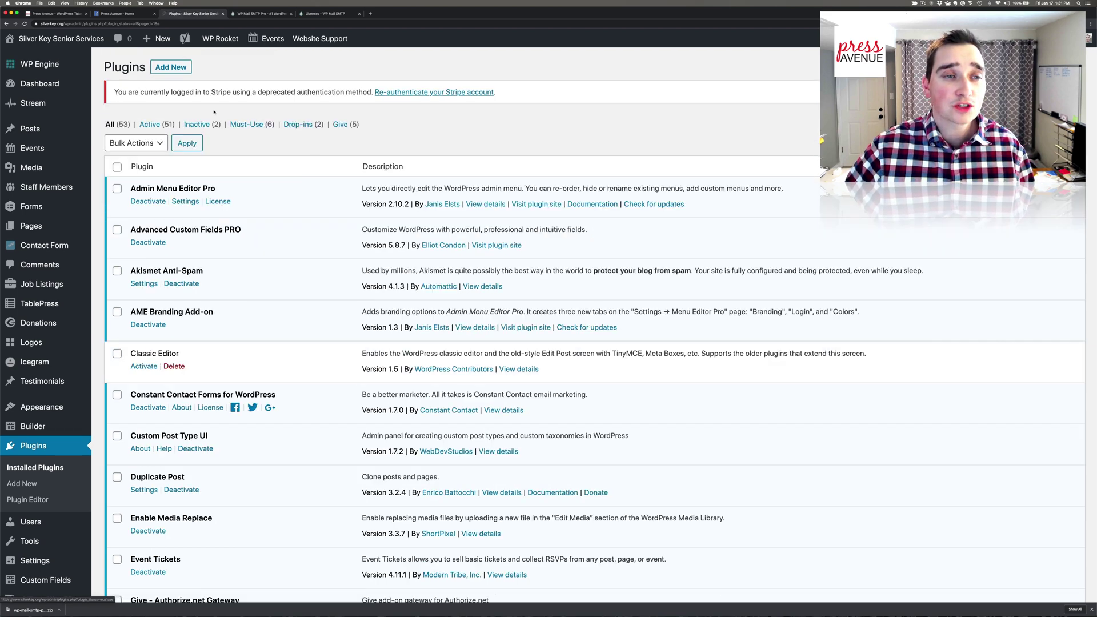
scroll(208, 139, "down", 20)
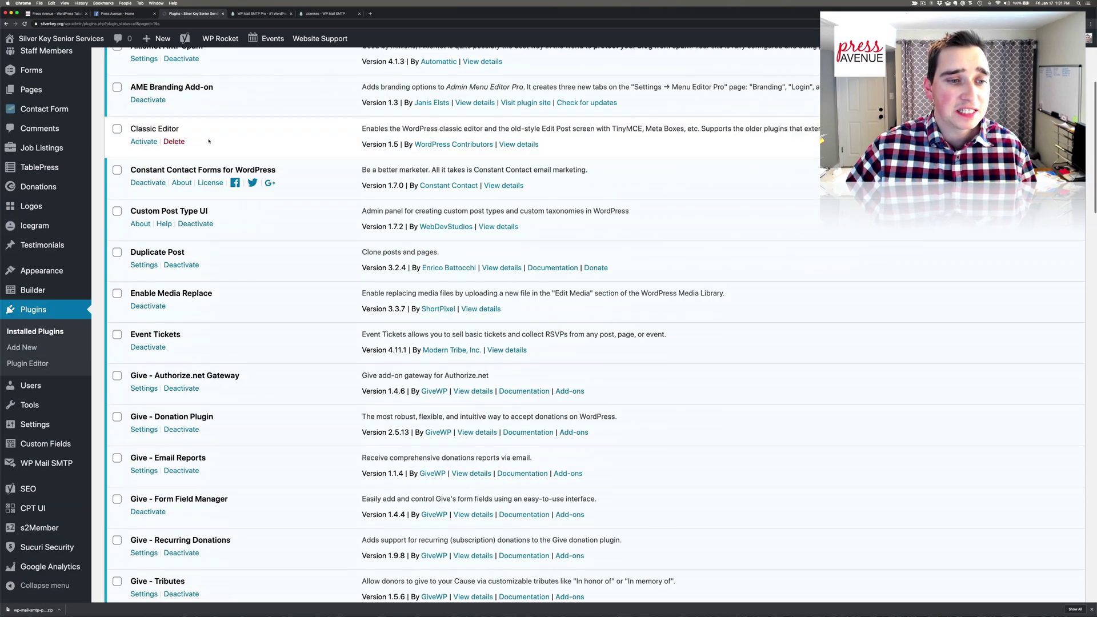
scroll(210, 147, "down", 10)
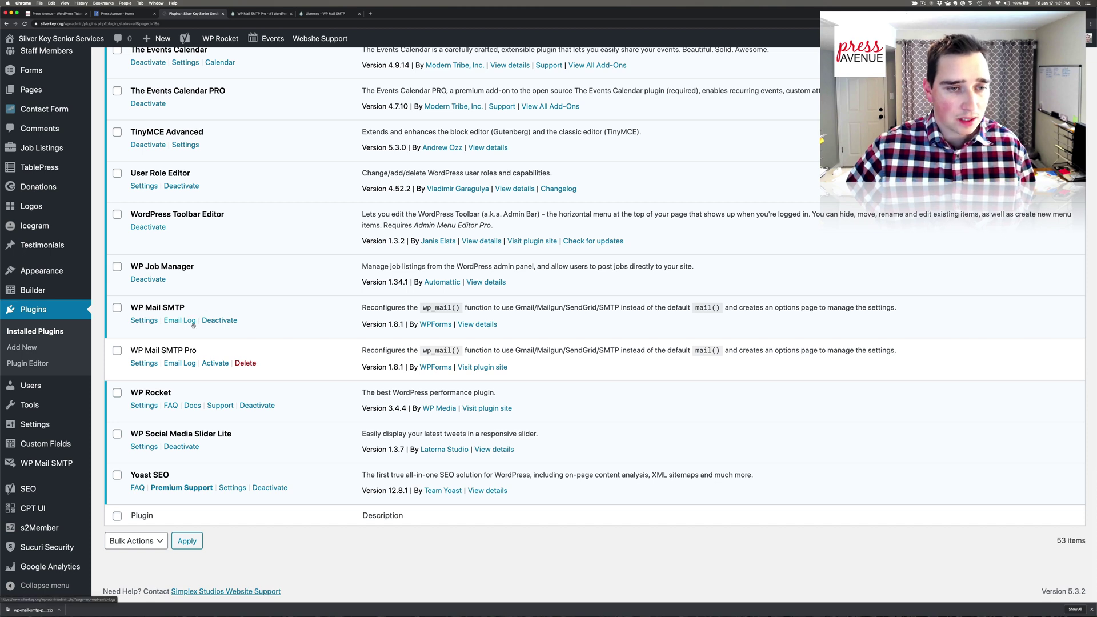
After an attempted Pro activation, deactivate the free WP Mail SMTP plugin
left_click(220, 364)
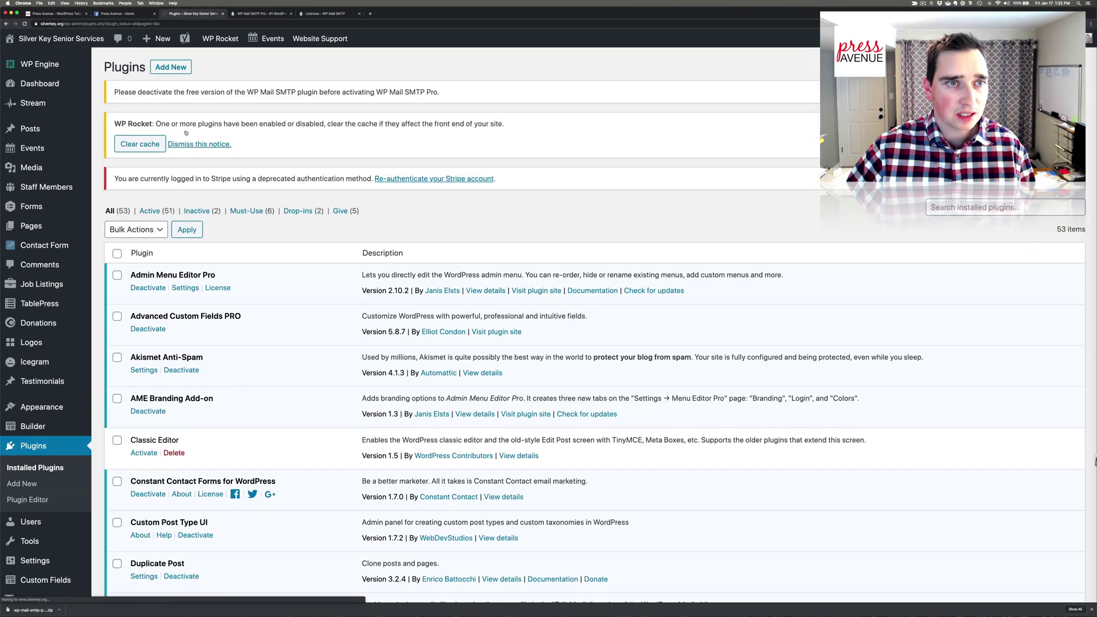
left_click_drag(139, 91, 259, 92)
scroll(232, 293, "down", 10)
scroll(231, 292, "down", 15)
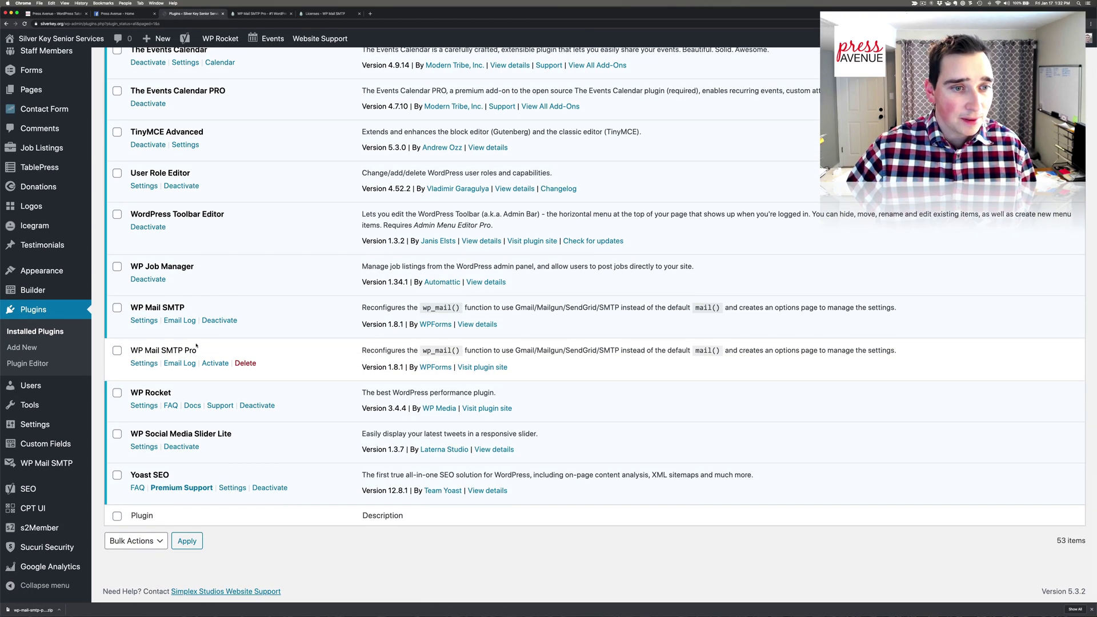
left_click(211, 322)
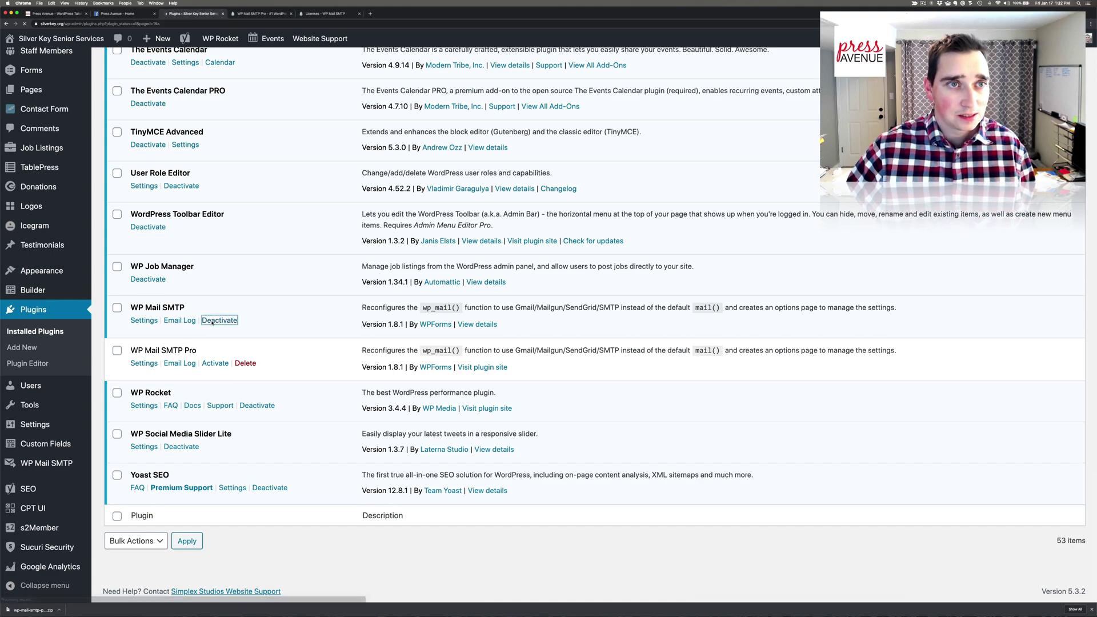
Activate WP Mail SMTP Pro and clear the site cache again
scroll(211, 323, "down", 15)
scroll(212, 323, "down", 15)
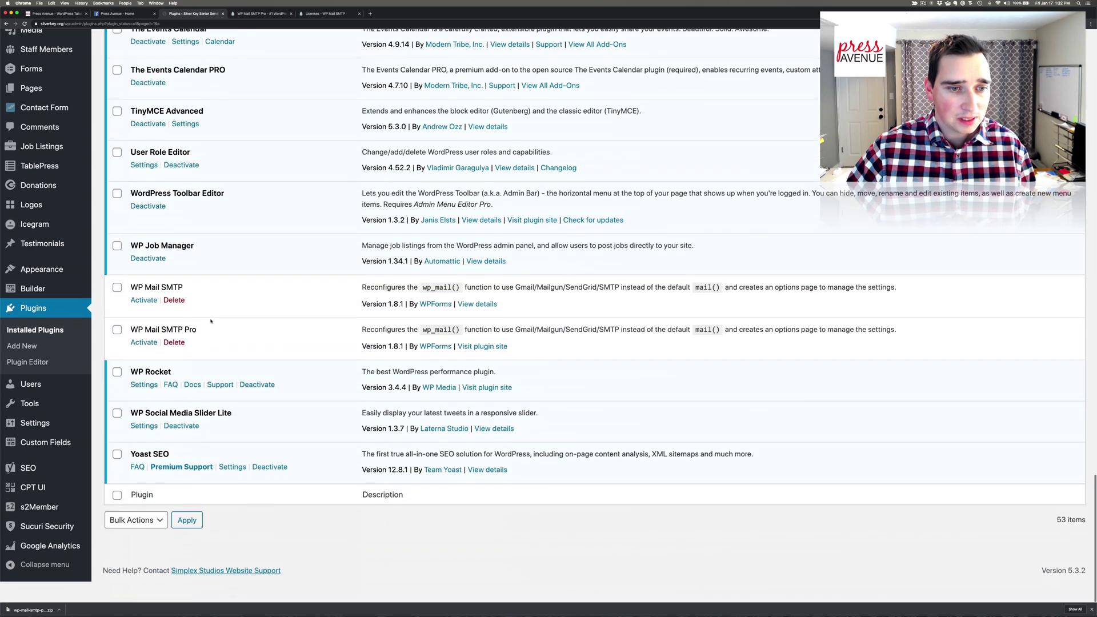
left_click(143, 363)
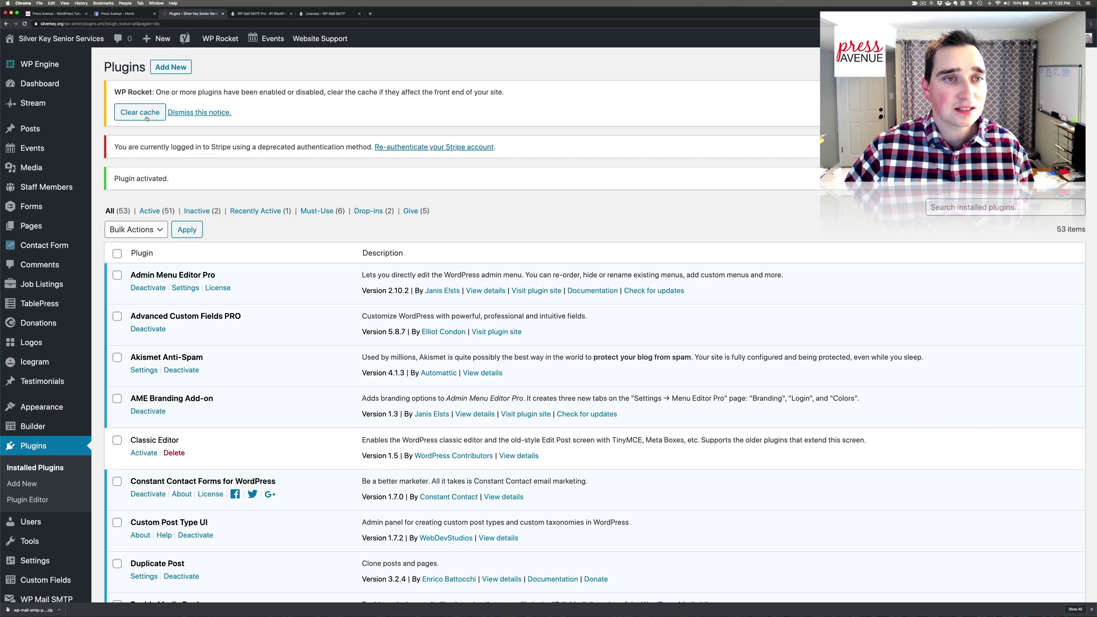
left_click(140, 113)
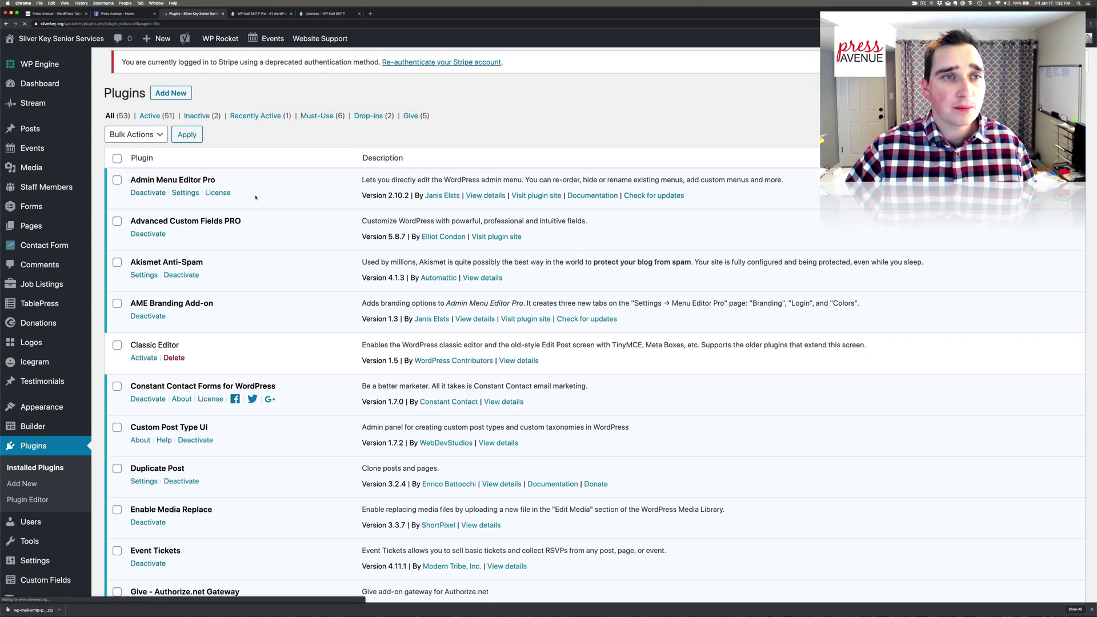
scroll(255, 197, "down", 10)
scroll(256, 197, "down", 15)
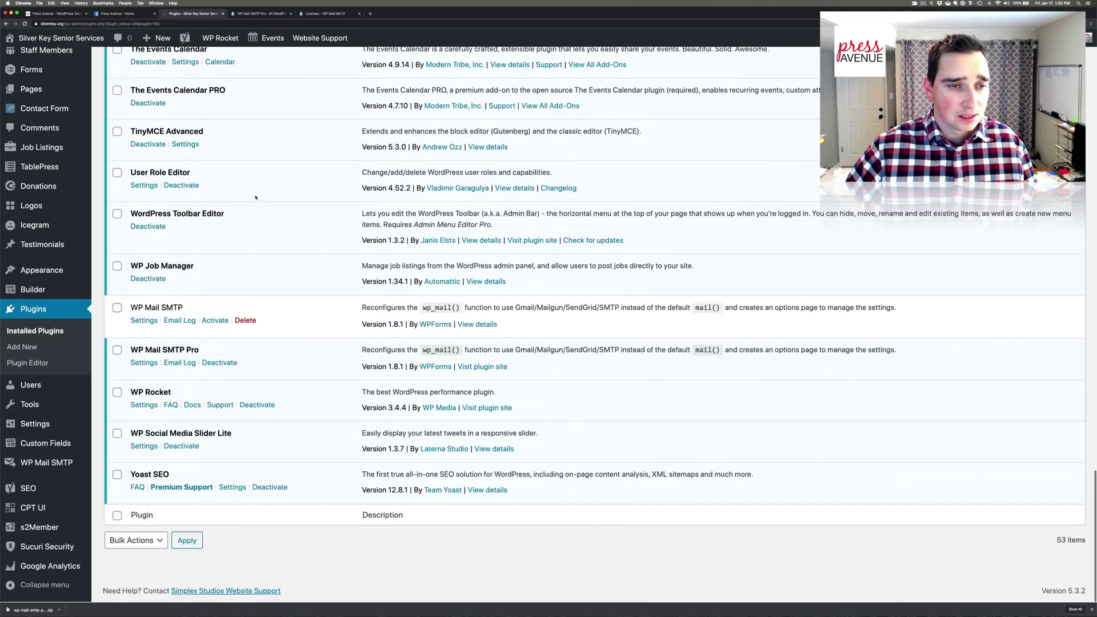
Open WP Mail SMTP Pro settings, confirm the pro license key and SendGrid mailer, then go to Email Test
left_click(144, 363)
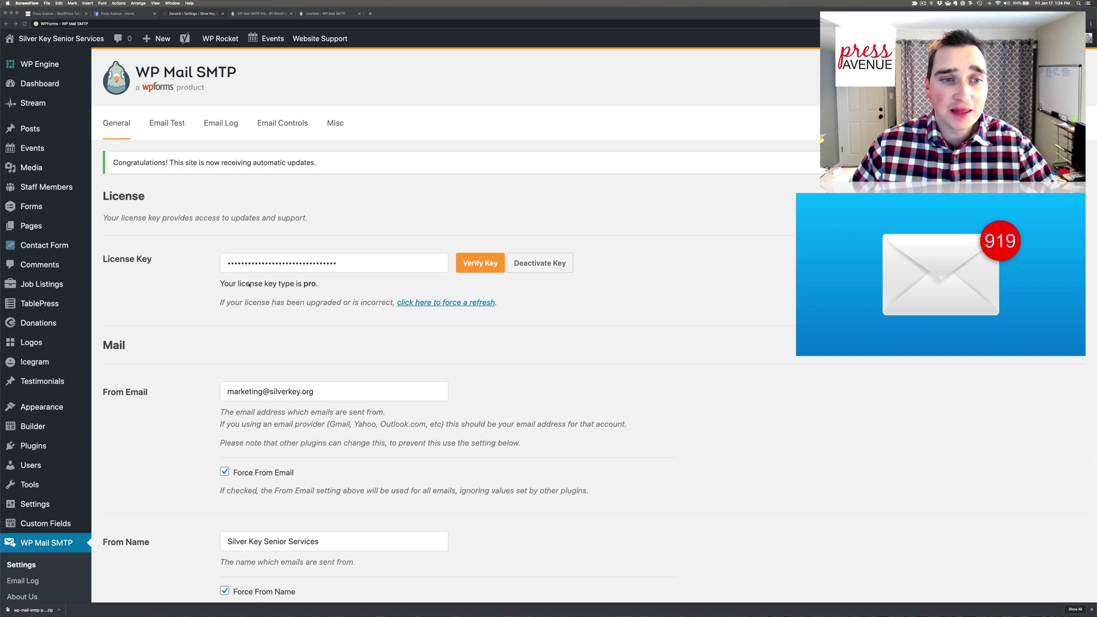
left_click_drag(238, 284, 332, 288)
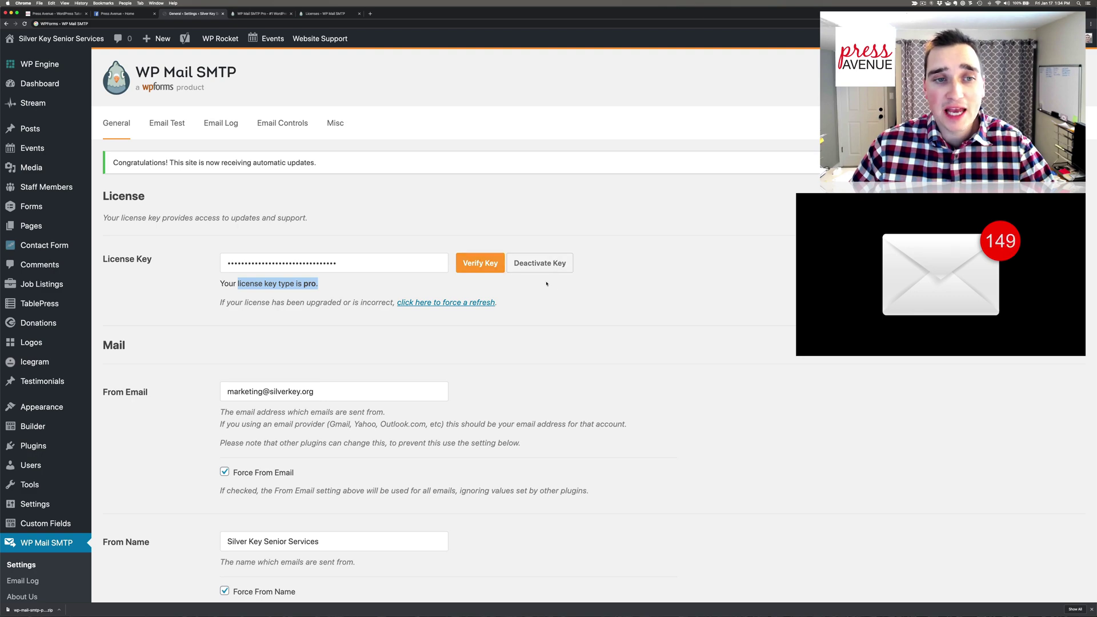
scroll(556, 288, "down", 5)
scroll(556, 288, "down", 5)
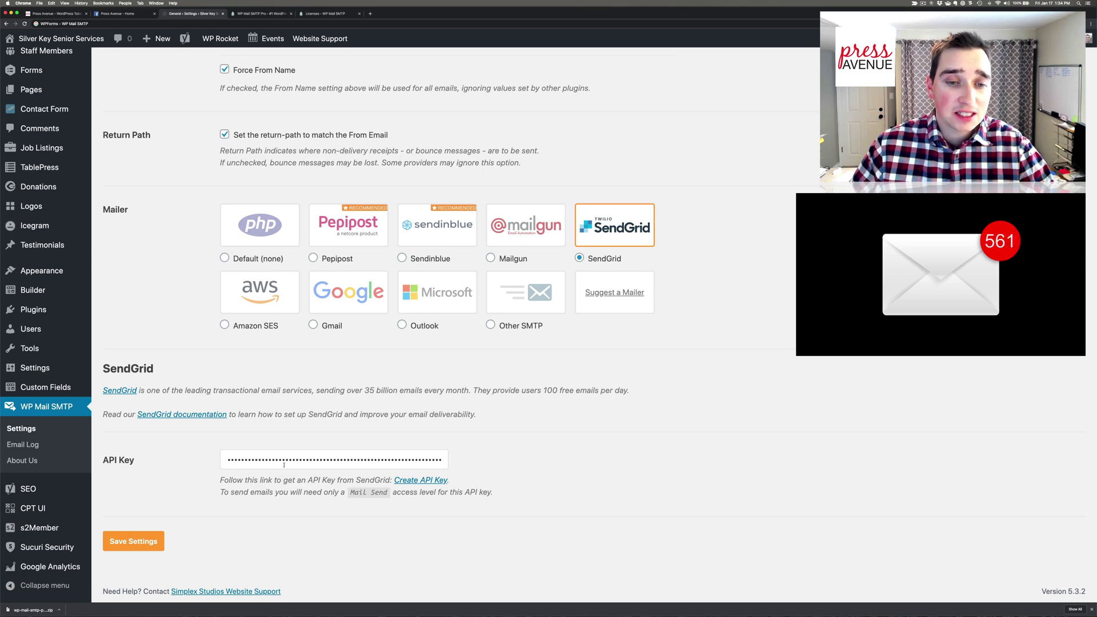
scroll(283, 465, "up", 10)
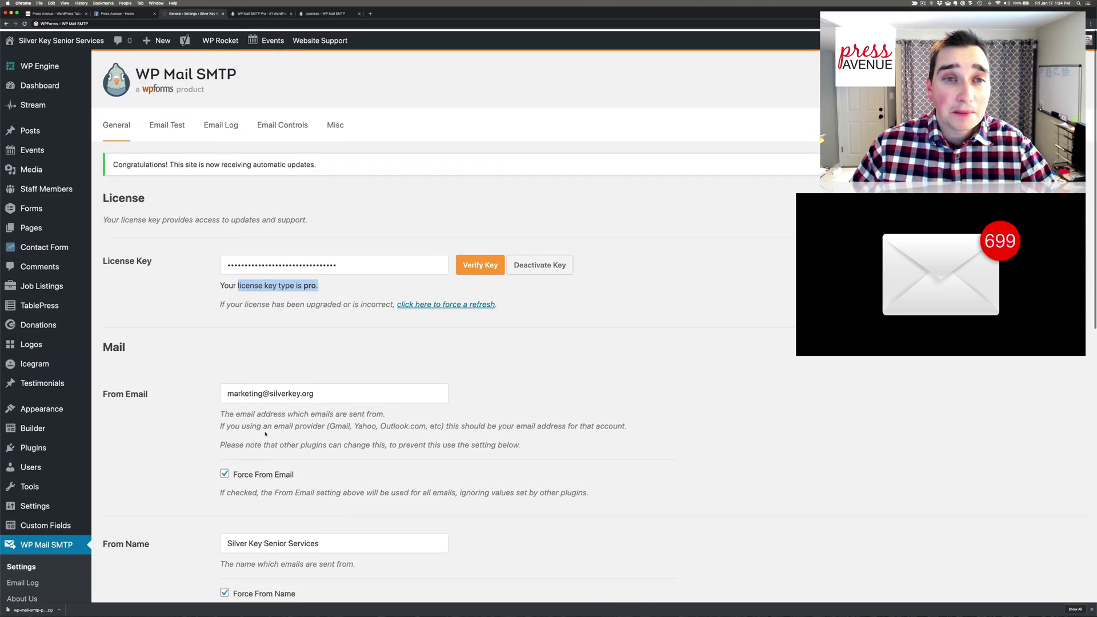
left_click(231, 139)
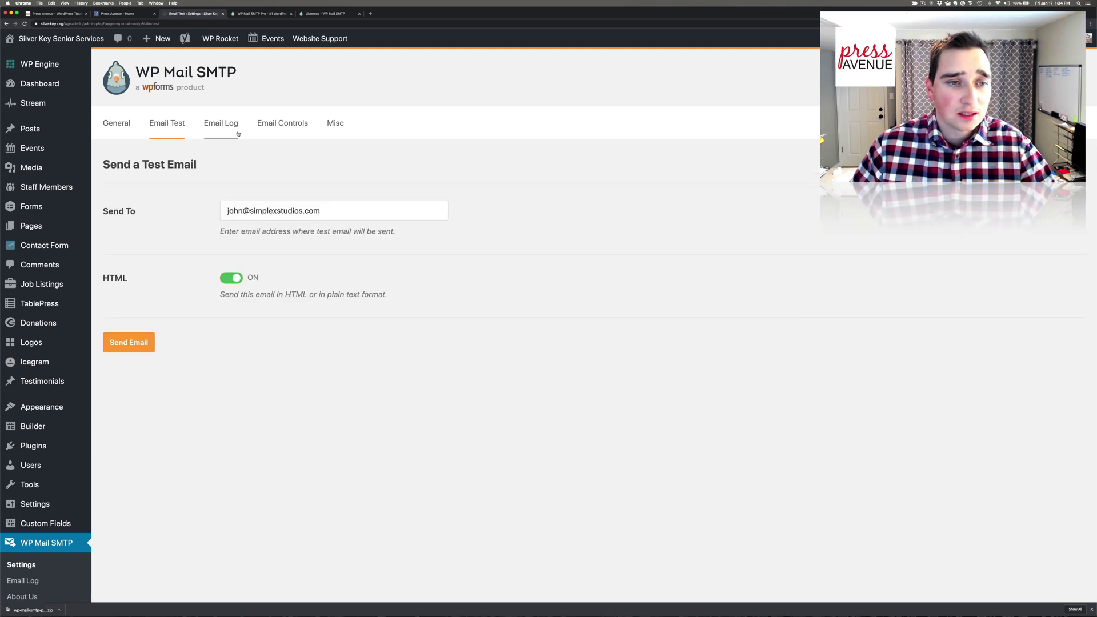
Send the test email and review what the Email Log option records
left_click(146, 336)
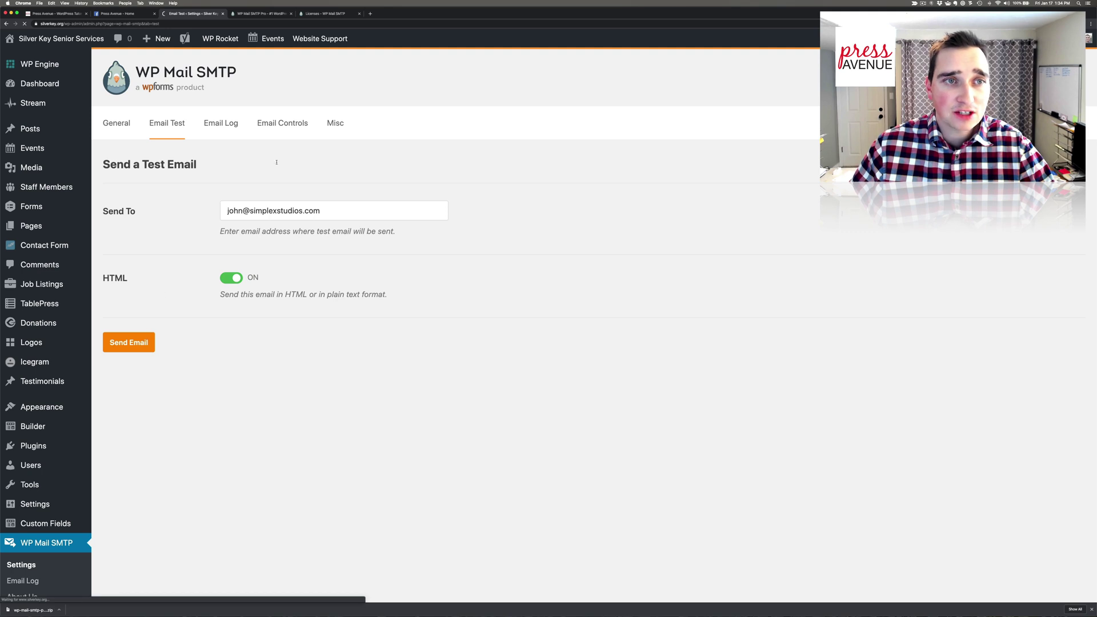
left_click(233, 129)
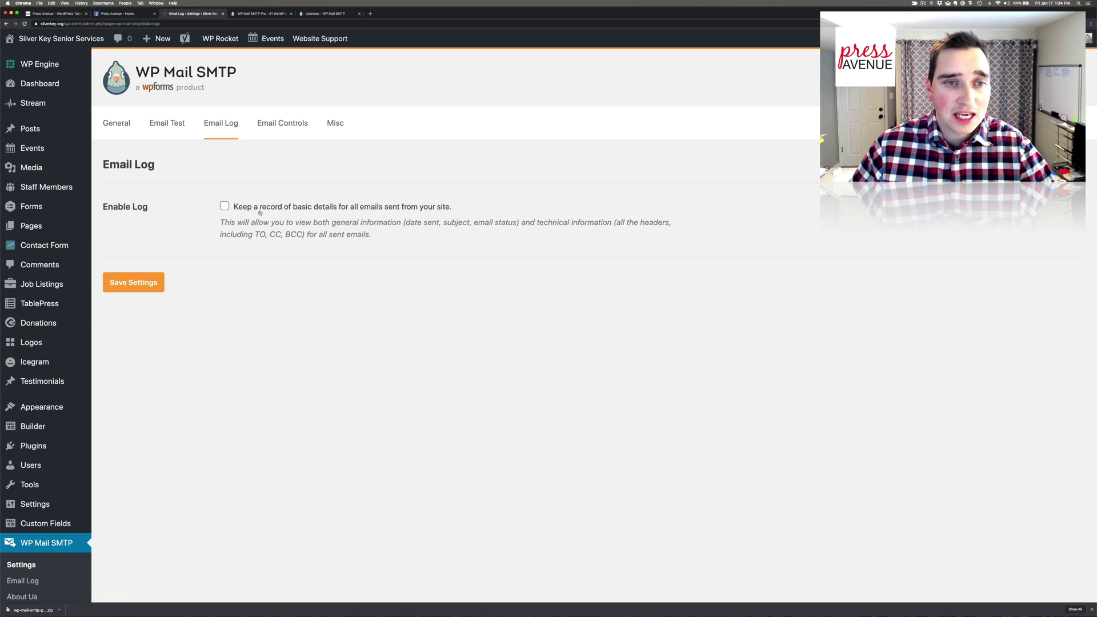
left_click_drag(340, 207, 439, 206)
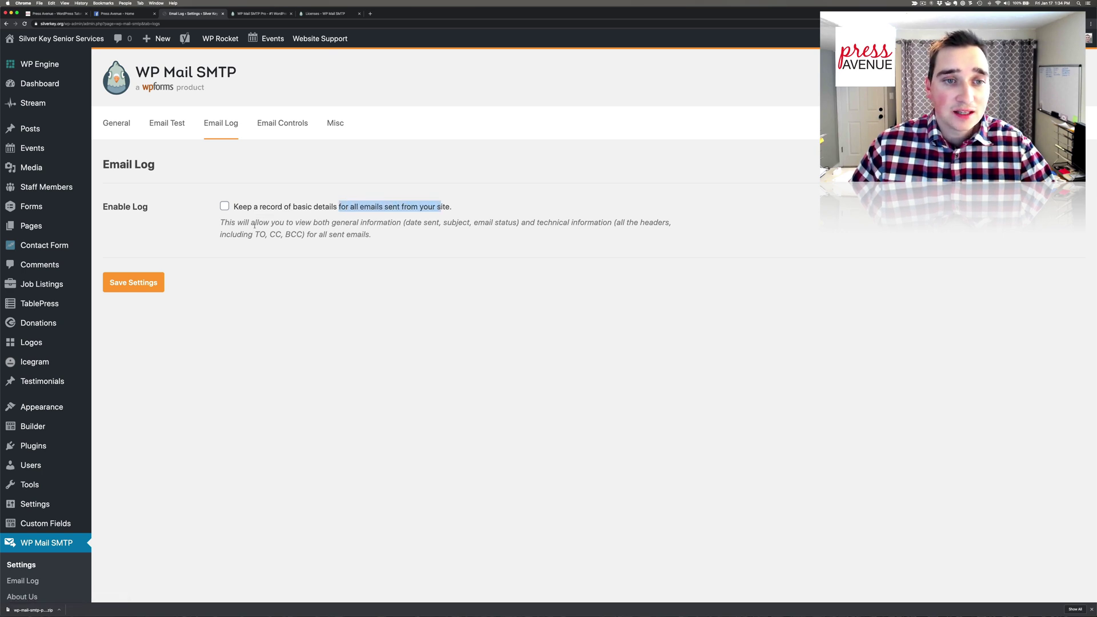
left_click_drag(255, 225, 611, 222)
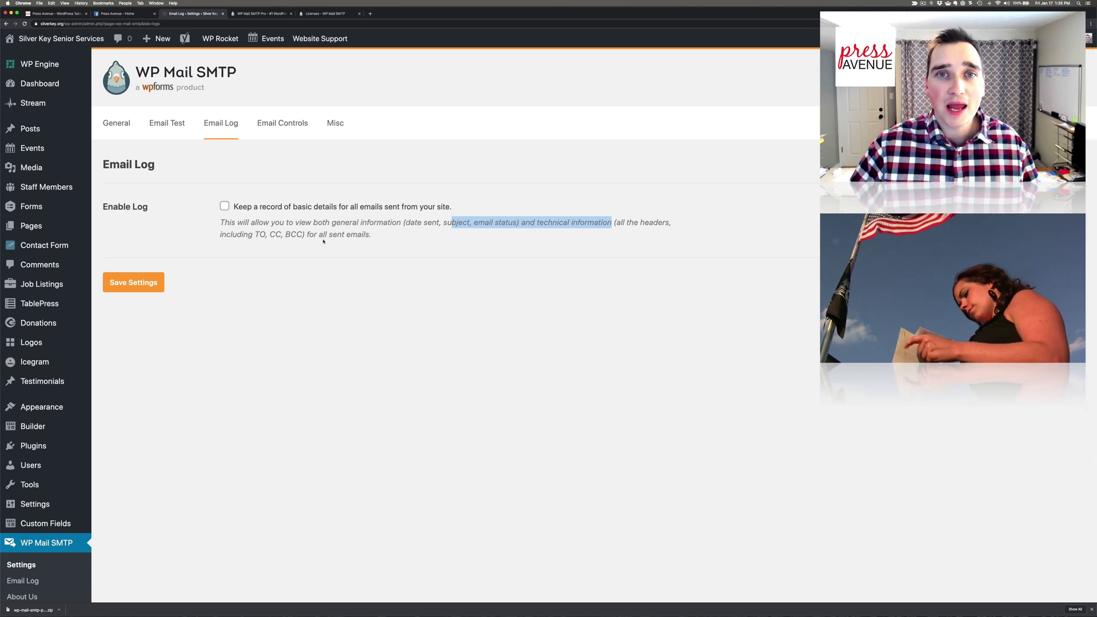
Enable email logging and save the Email Log settings
left_click(318, 206)
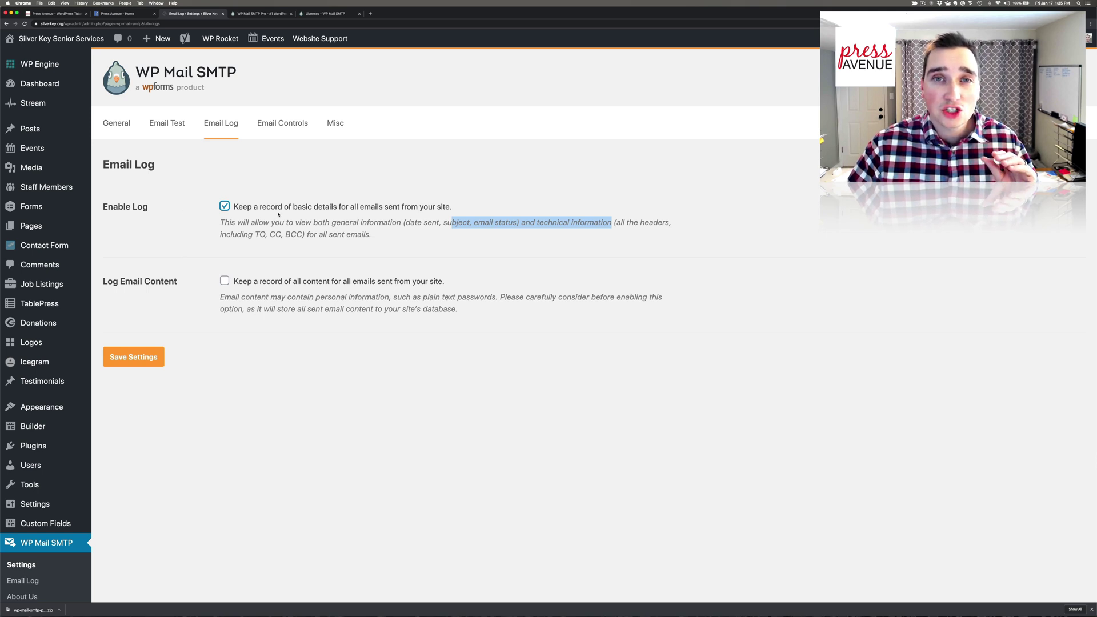
left_click(134, 357)
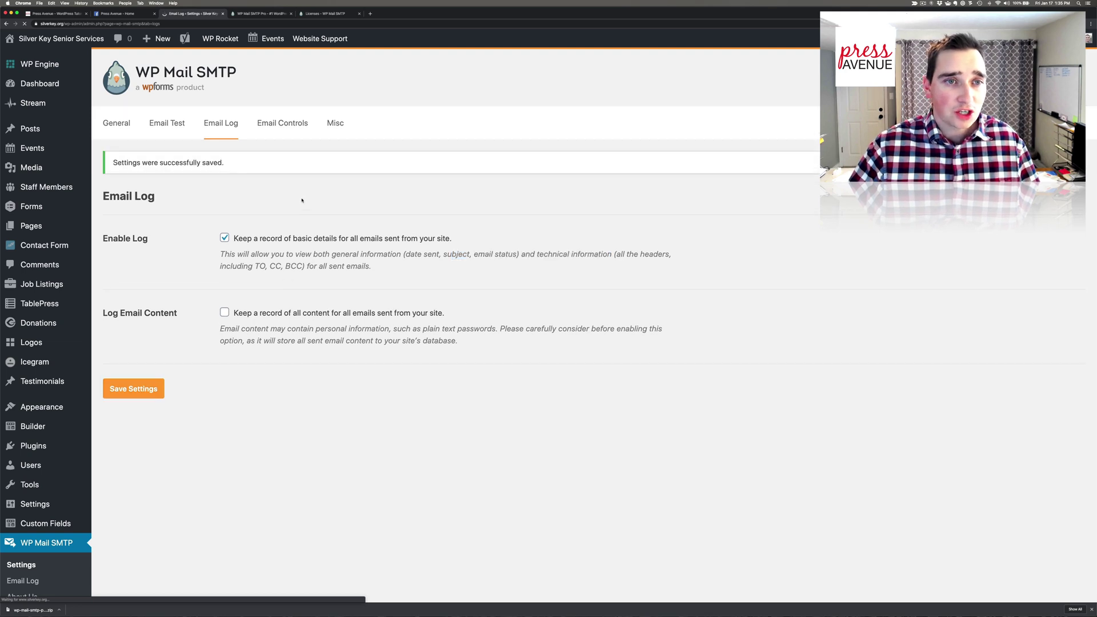
left_click(282, 123)
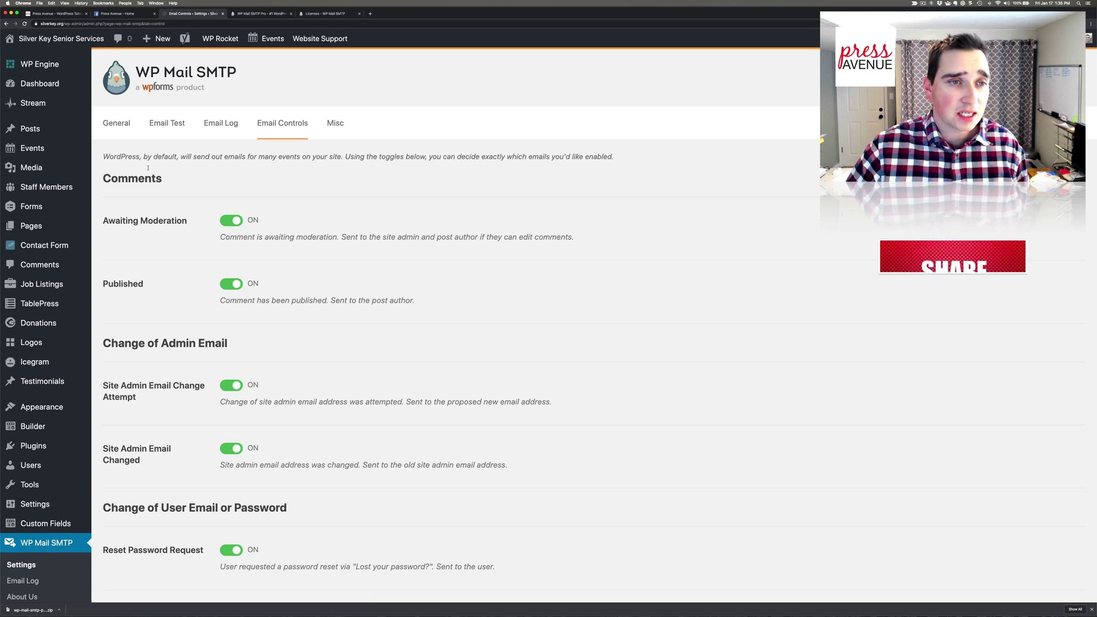
left_click_drag(136, 158, 479, 158)
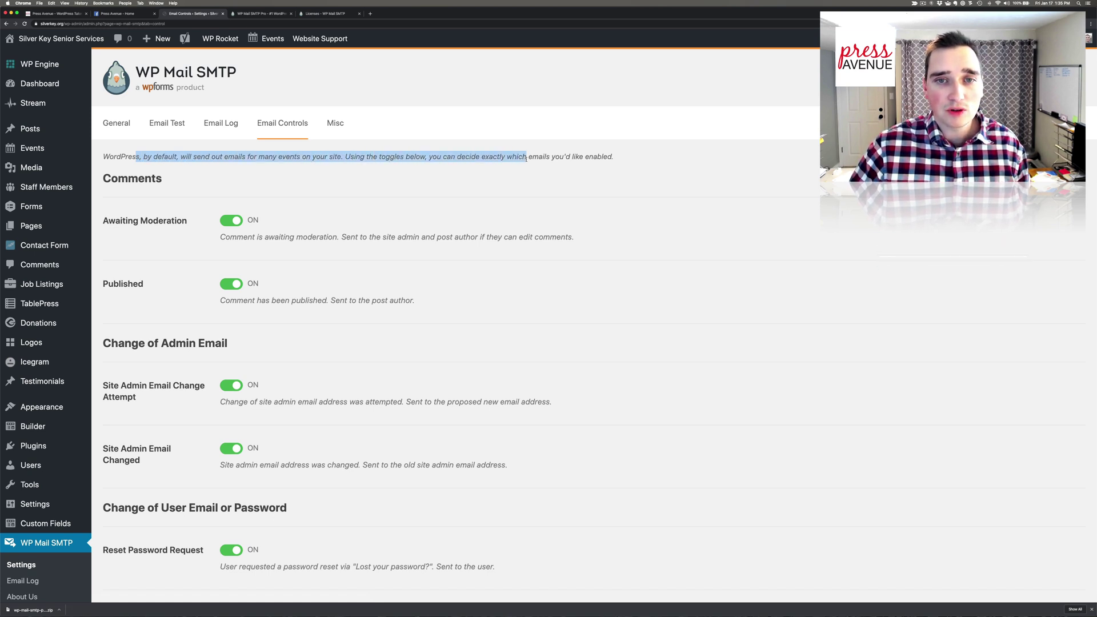
left_click(416, 204)
scroll(418, 204, "down", 2)
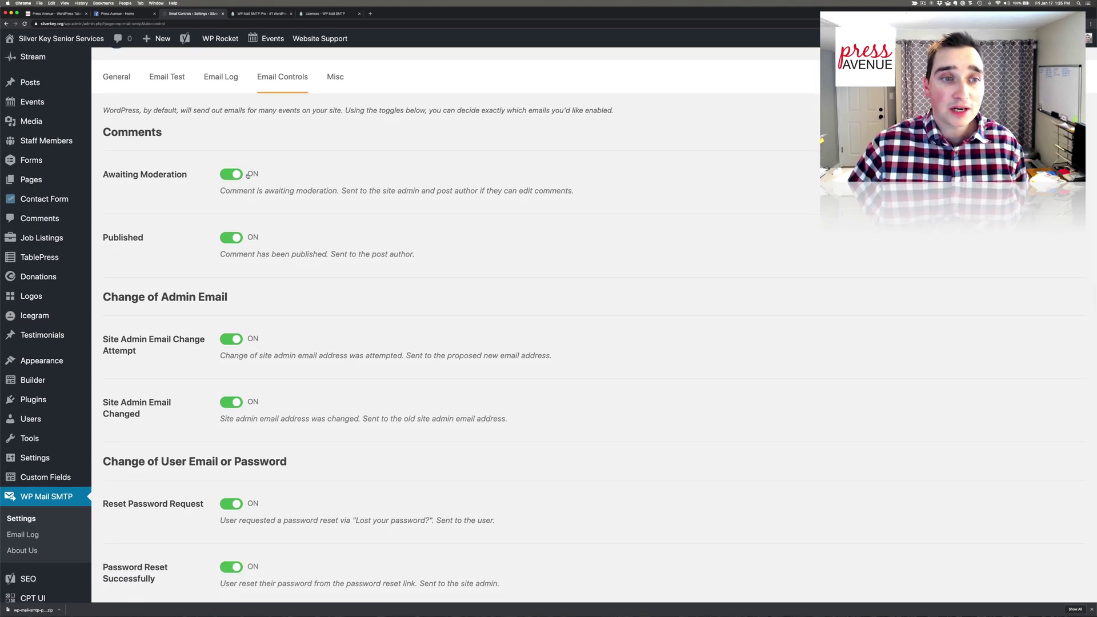
scroll(244, 188, "down", 2)
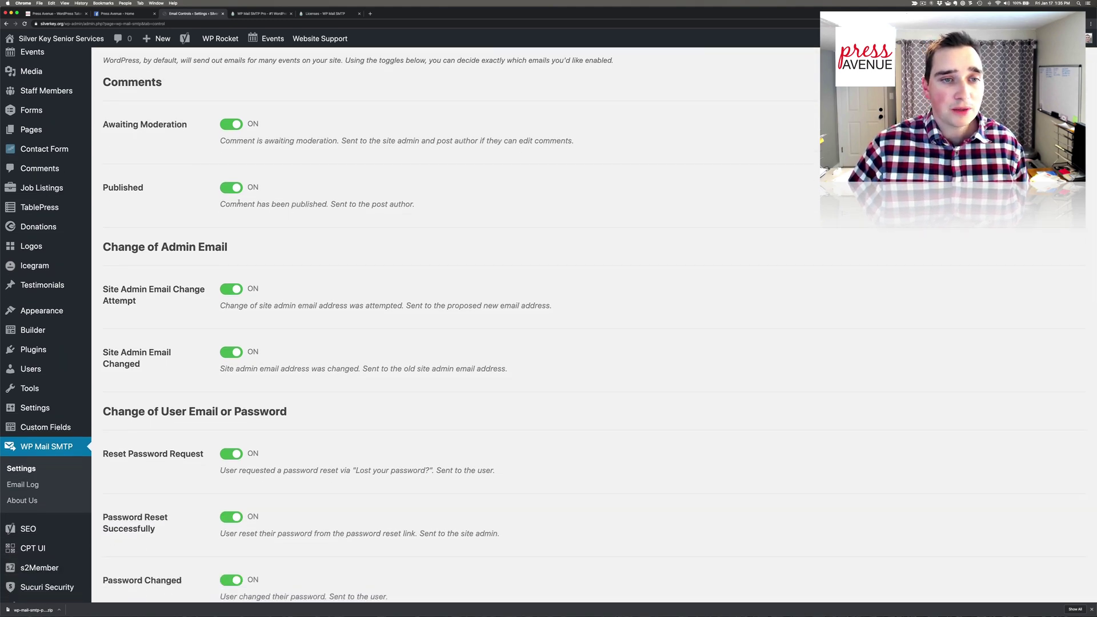
left_click_drag(238, 202, 400, 204)
left_click(275, 199)
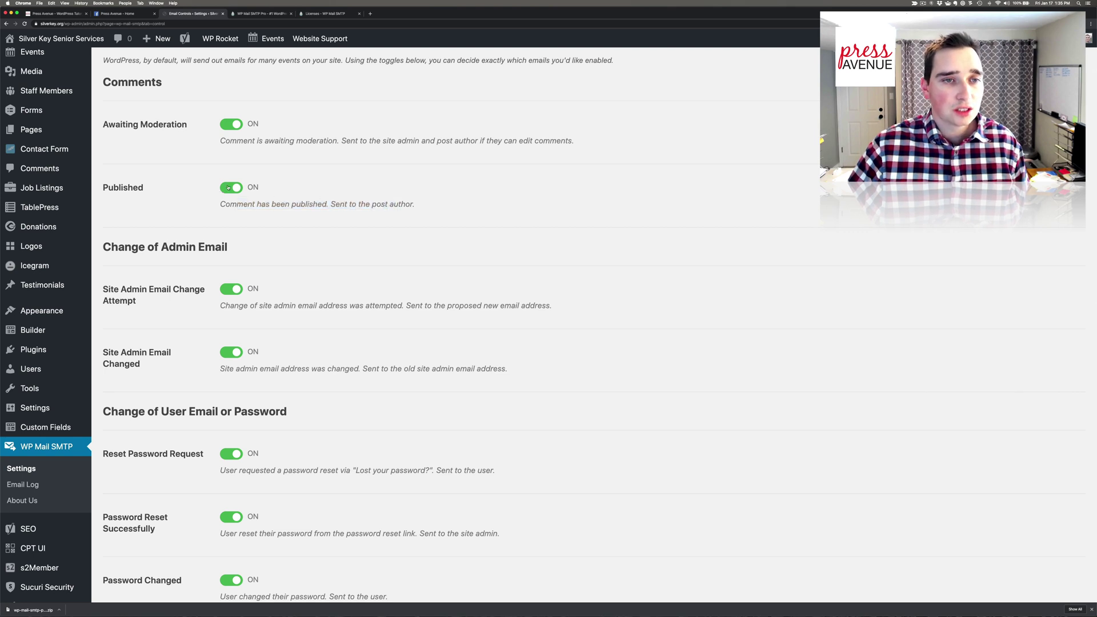
scroll(229, 188, "down", 3)
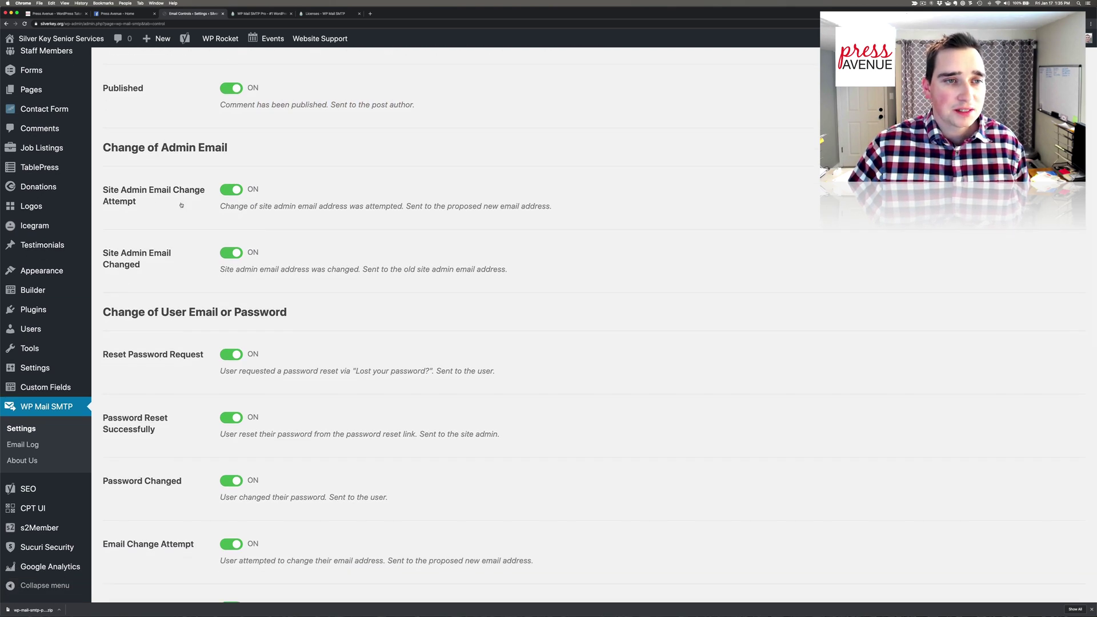
scroll(187, 211, "down", 2)
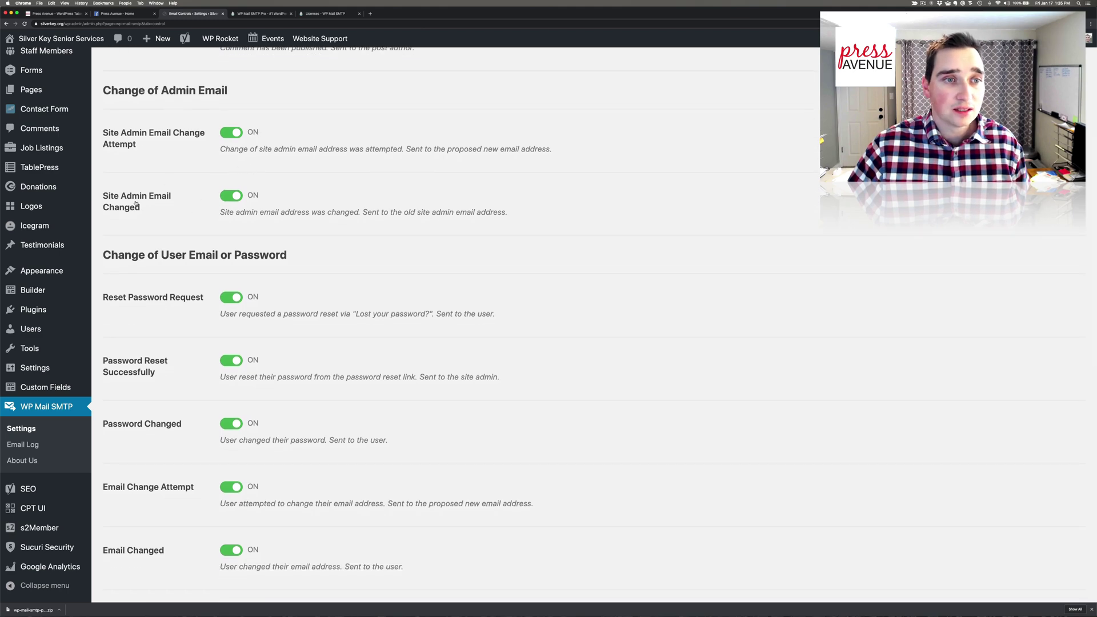
scroll(209, 216, "down", 5)
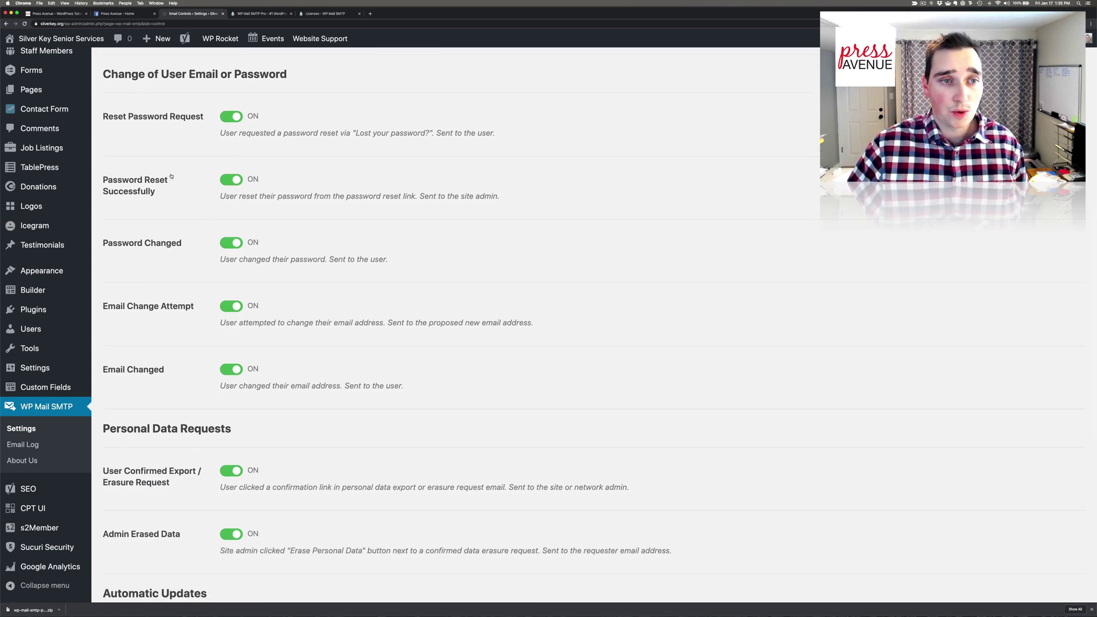
scroll(160, 248, "down", 3)
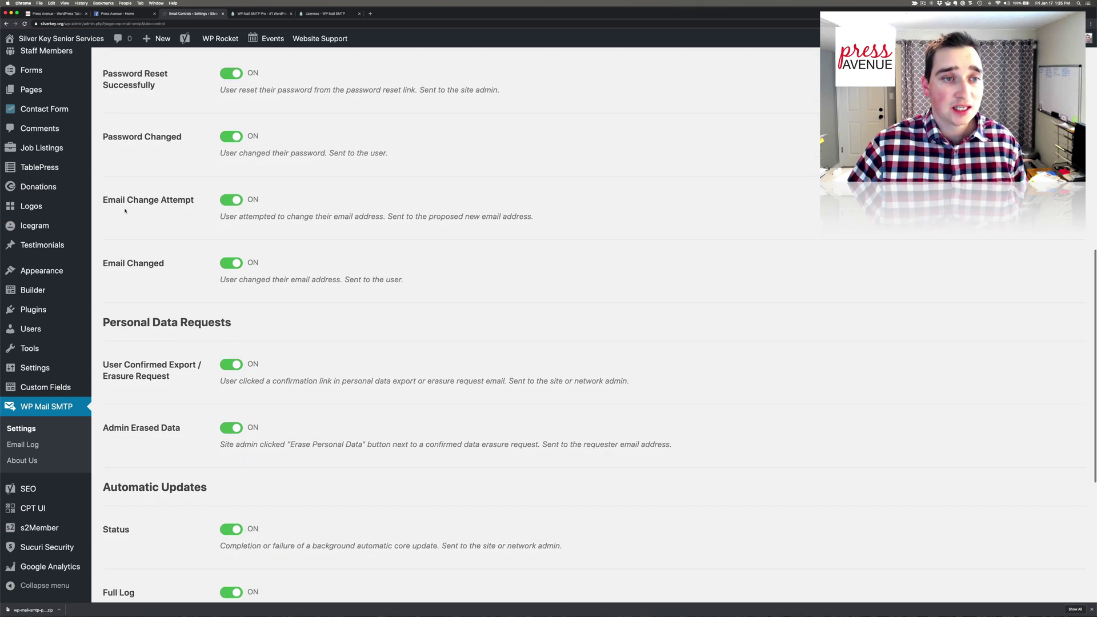
scroll(185, 208, "down", 1)
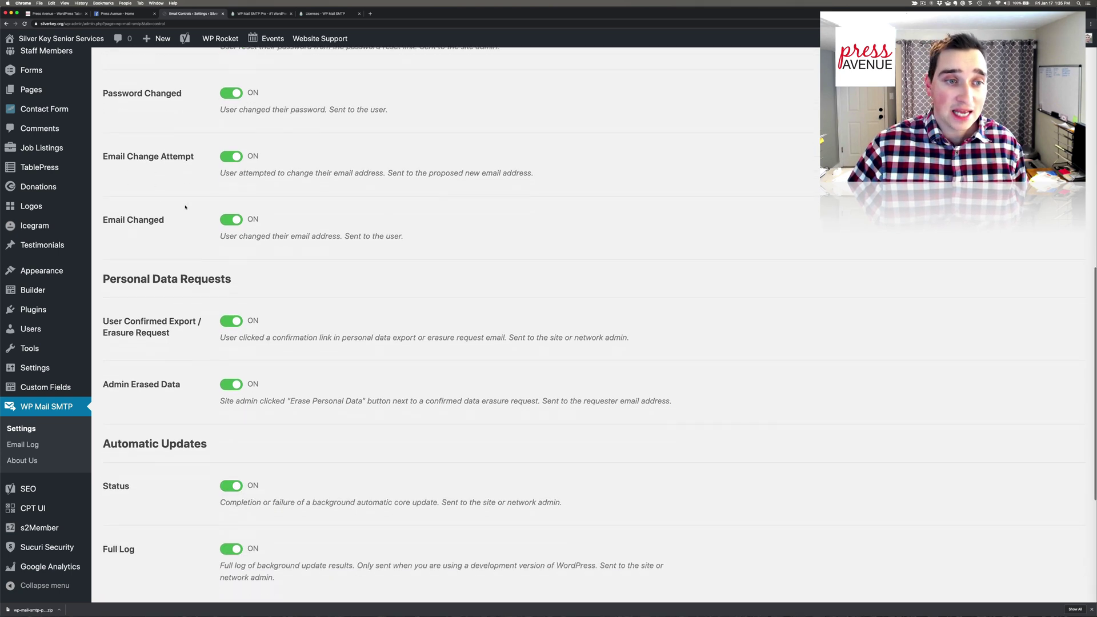
scroll(186, 194, "down", 1)
scroll(167, 195, "down", 2)
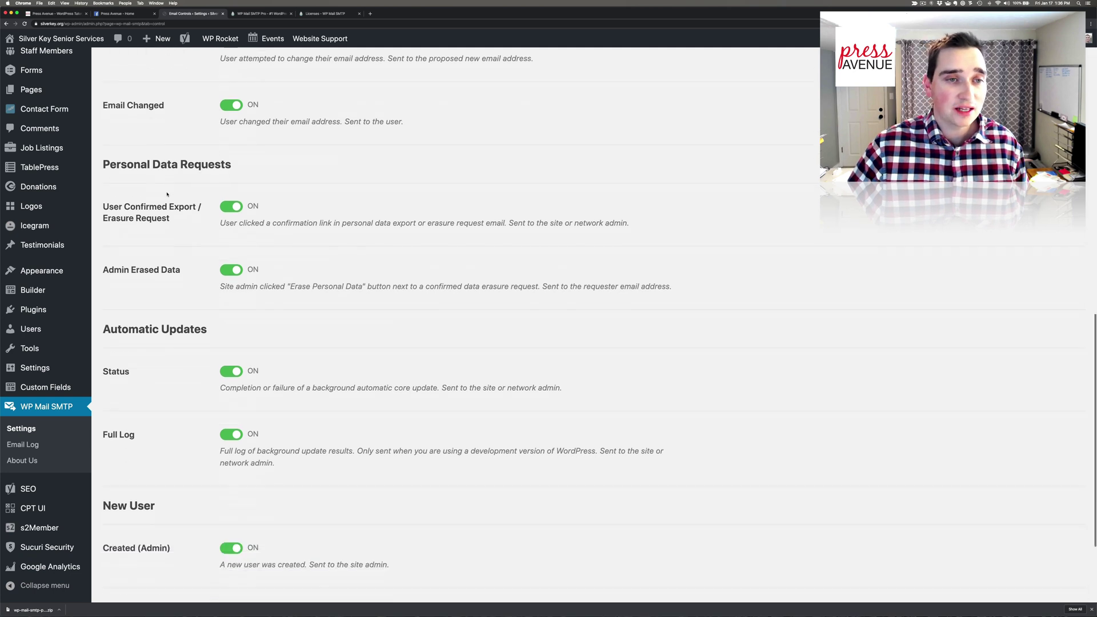
scroll(167, 195, "down", 2)
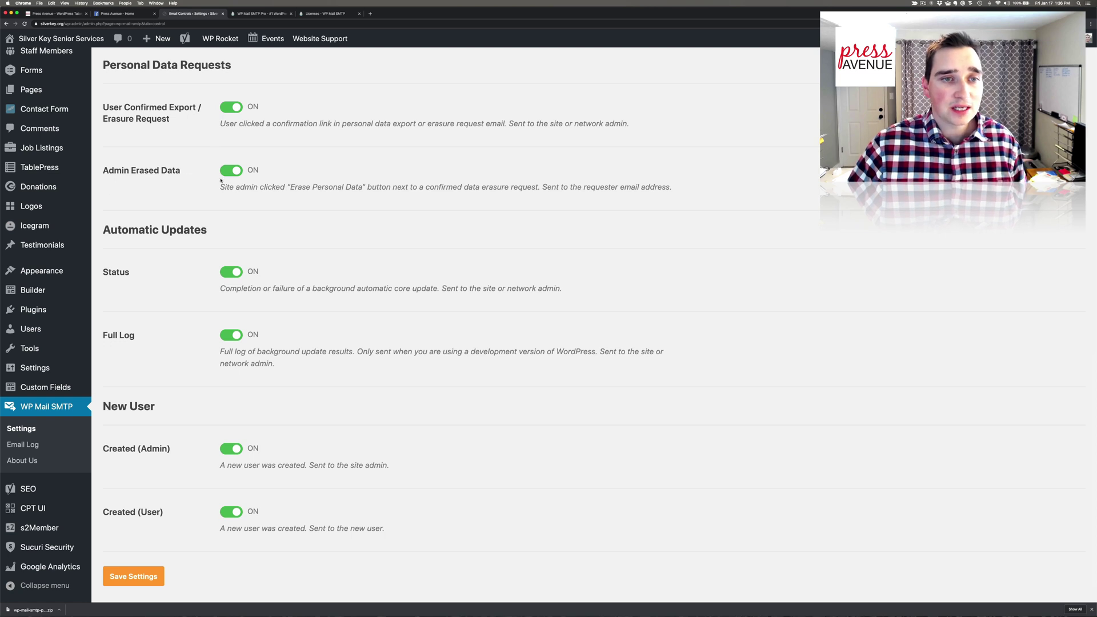
scroll(228, 180, "down", 1)
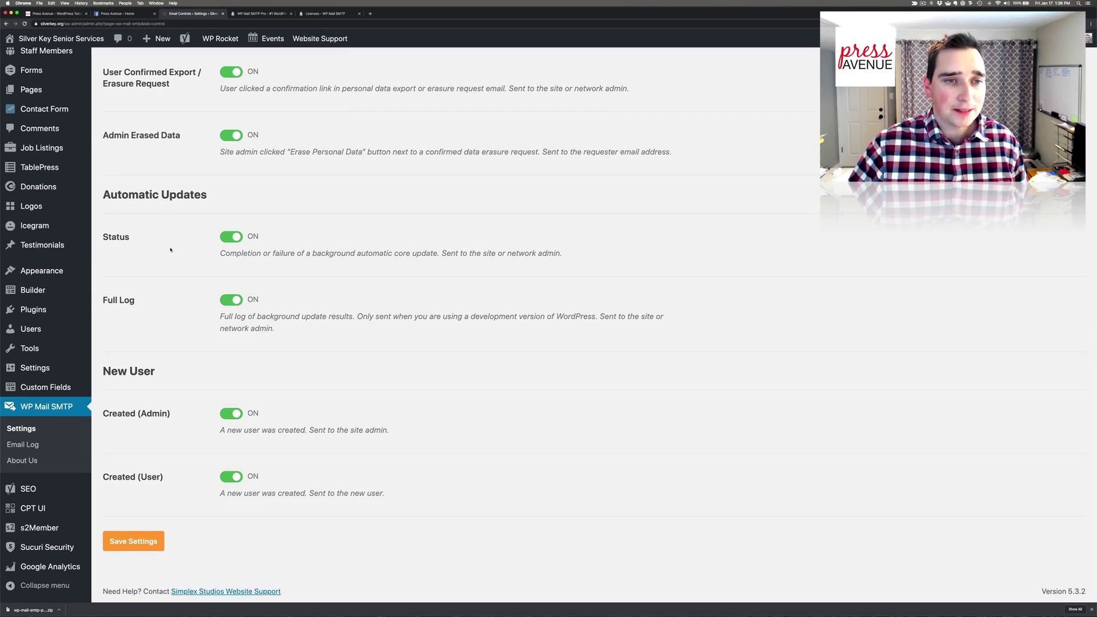
left_click_drag(341, 253, 550, 253)
left_click(310, 235)
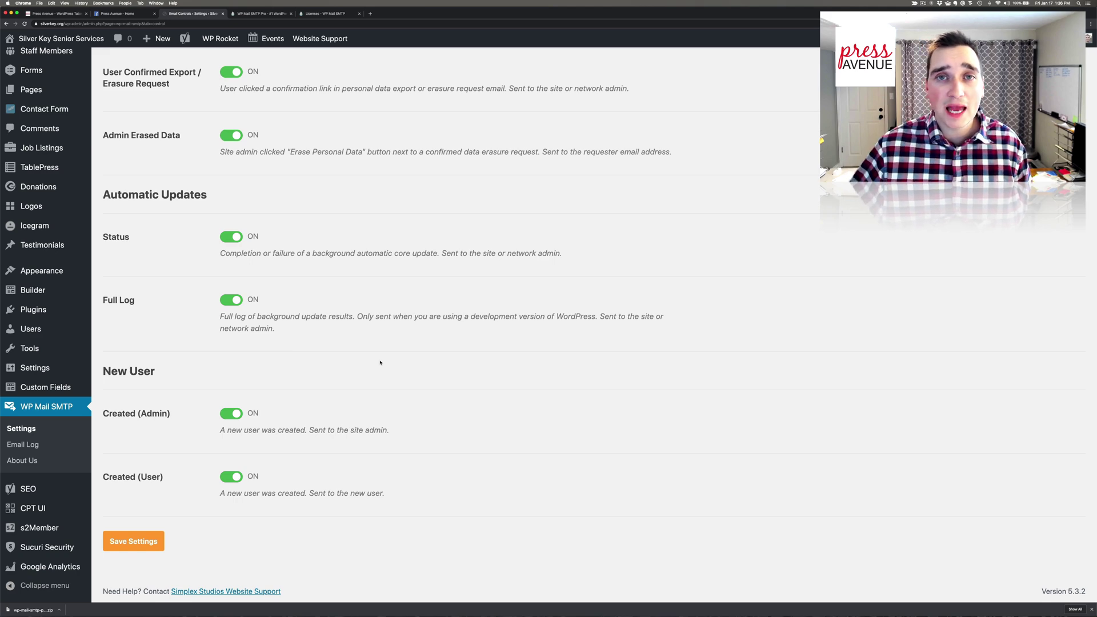
scroll(380, 362, "up", 20)
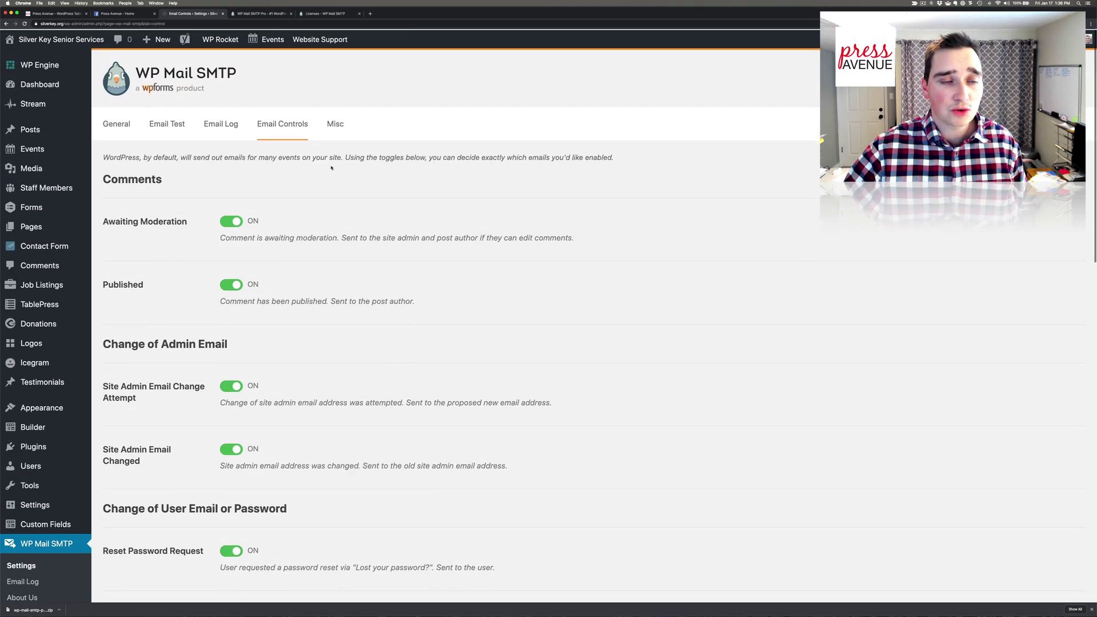
Open WP Mail SMTP's Misc settings tab
left_click(334, 124)
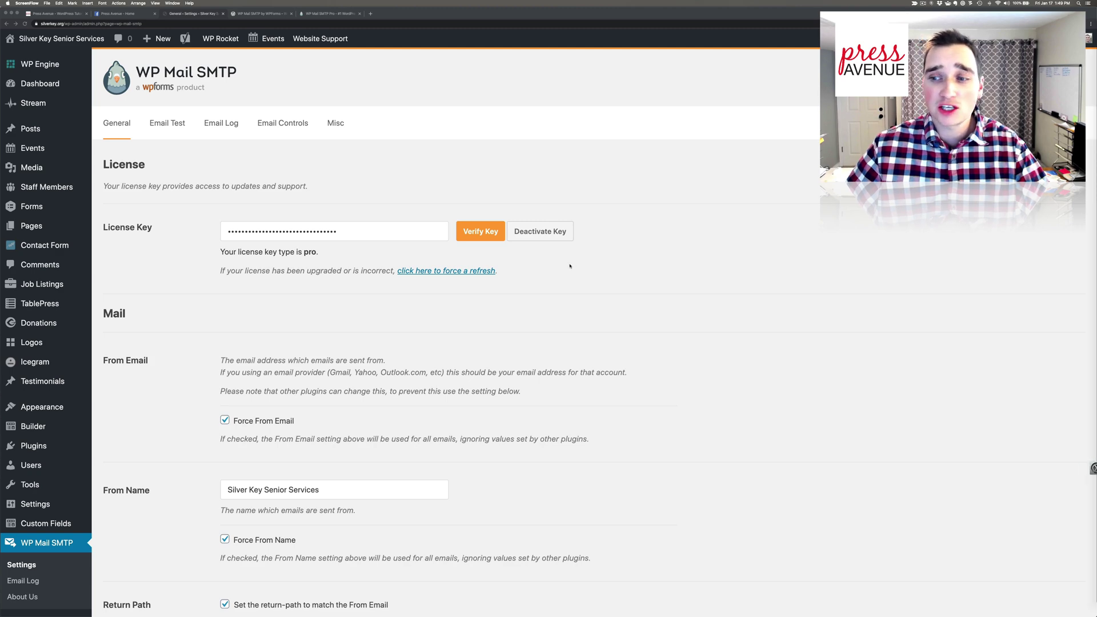
Confirm Enable Log on the Email Log tab, then open the WP Mail SMTP Email Log list
scroll(226, 313, "down", 2)
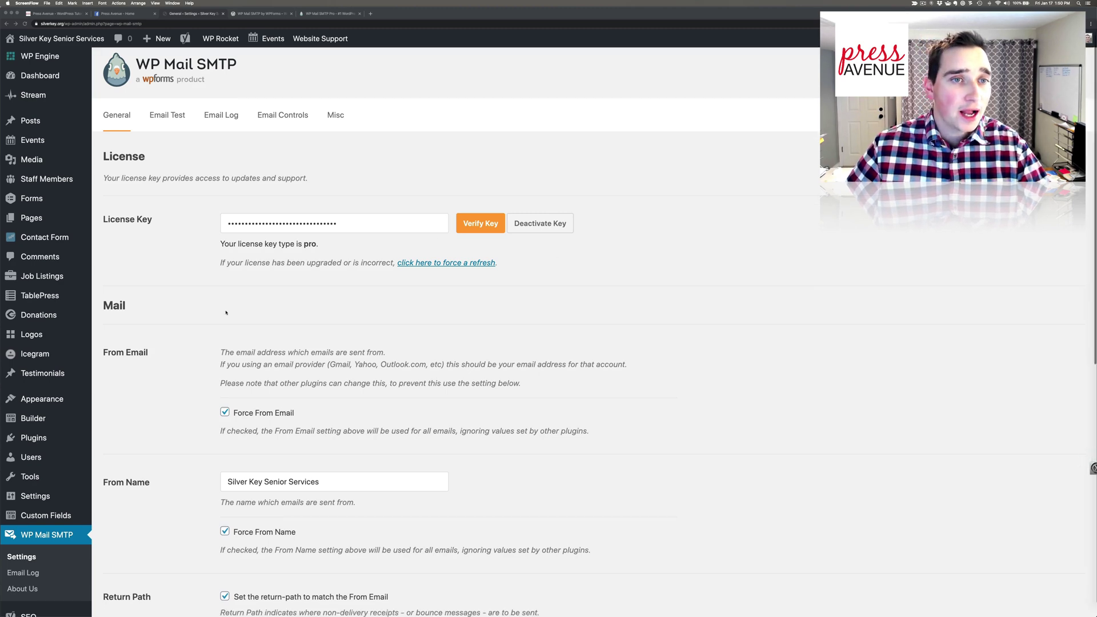
scroll(226, 313, "up", 2)
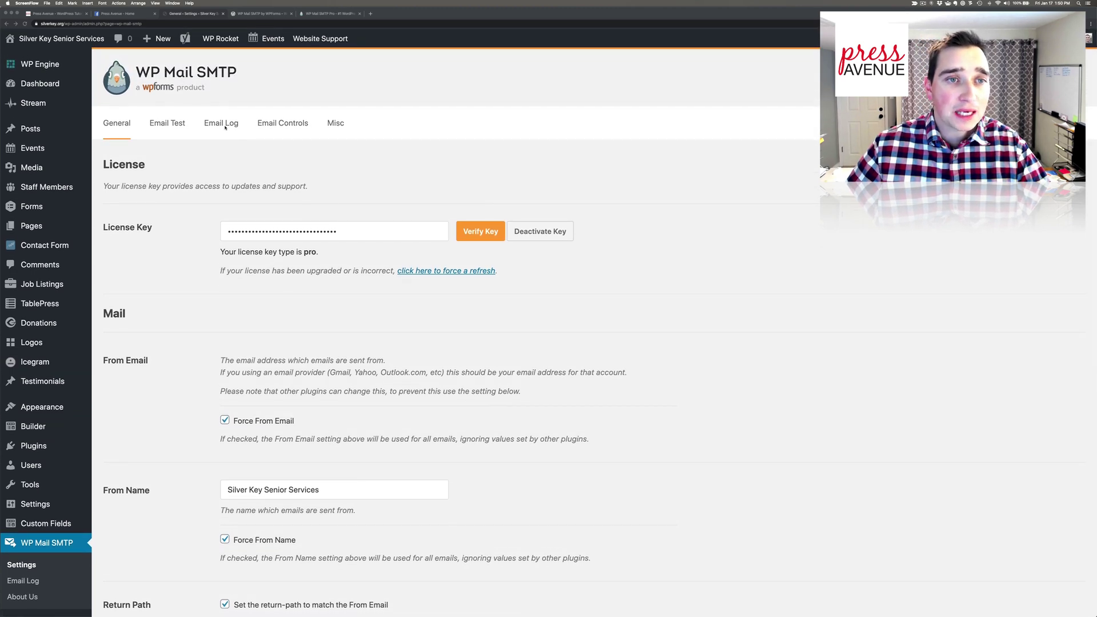
left_click(220, 124)
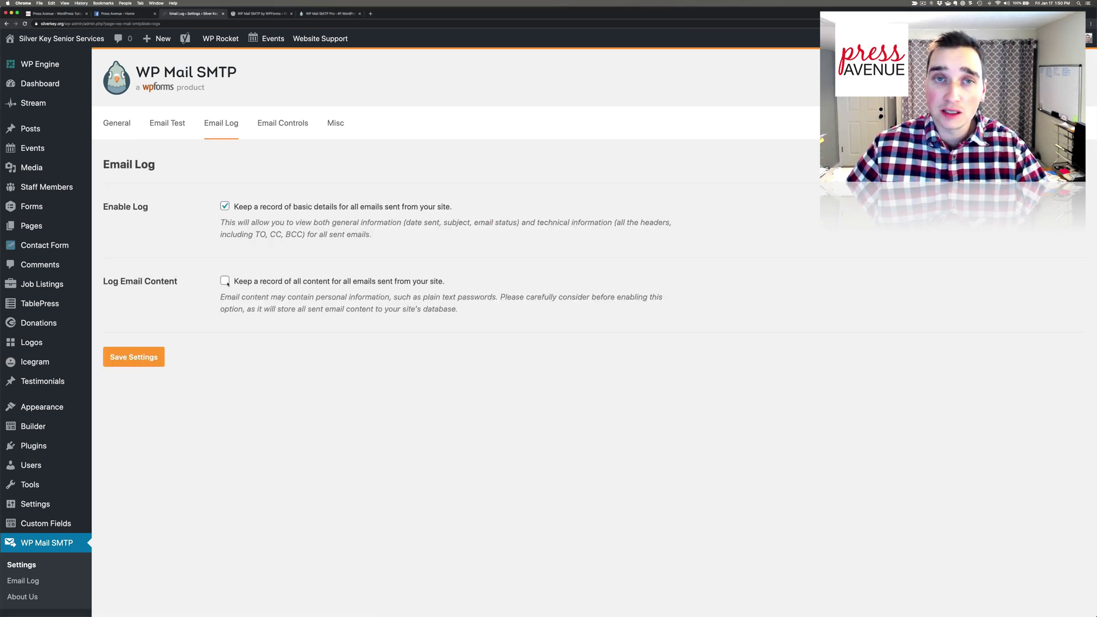
scroll(225, 285, "down", 4)
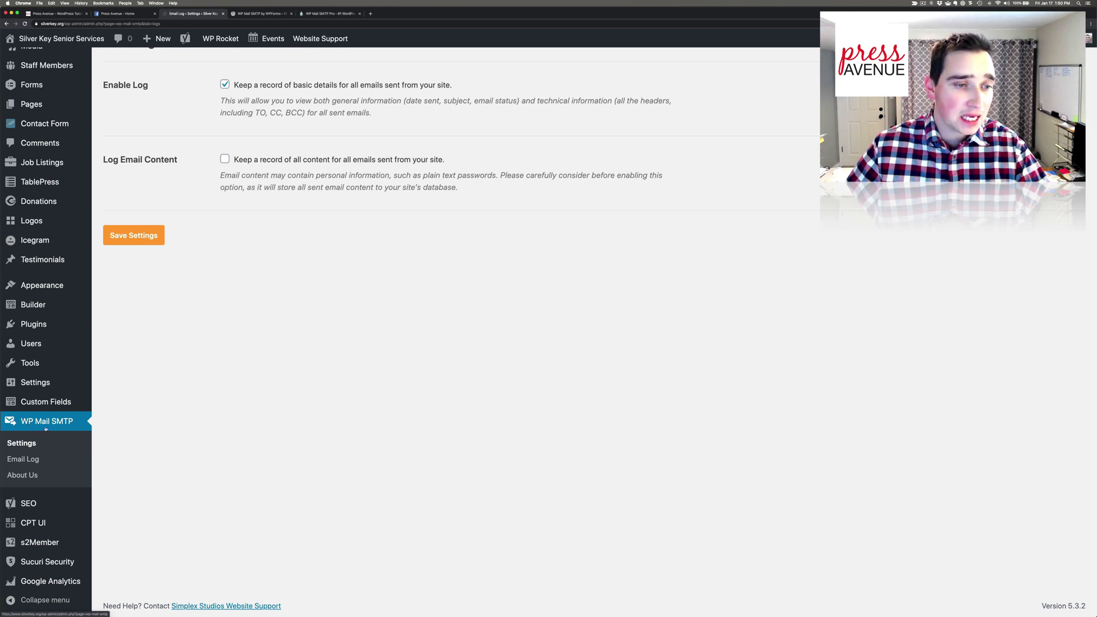
left_click(41, 462)
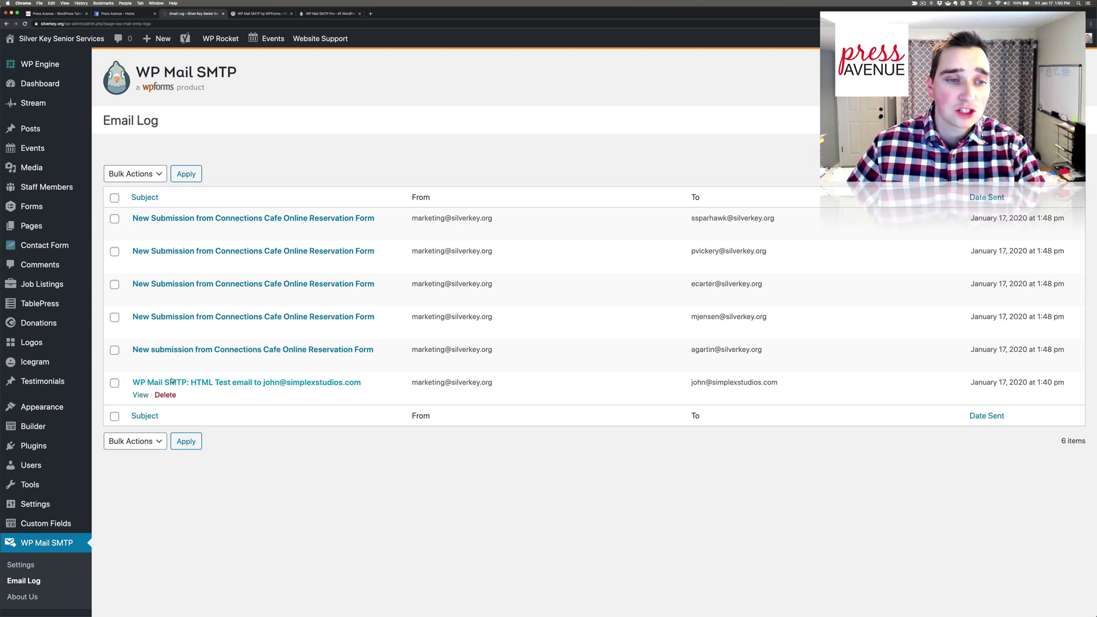
Open the 'WP Mail SMTP: HTML Test email' log entry and review its mailer, date, recipient, sender and subject
left_click(215, 383)
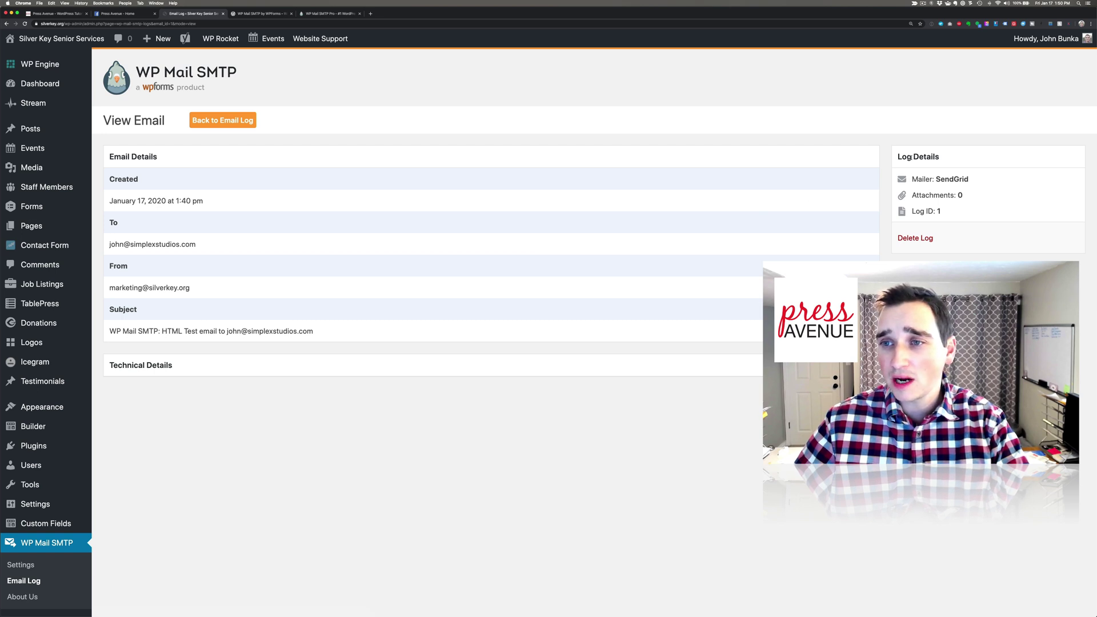
left_click_drag(913, 179, 942, 211)
left_click(950, 213)
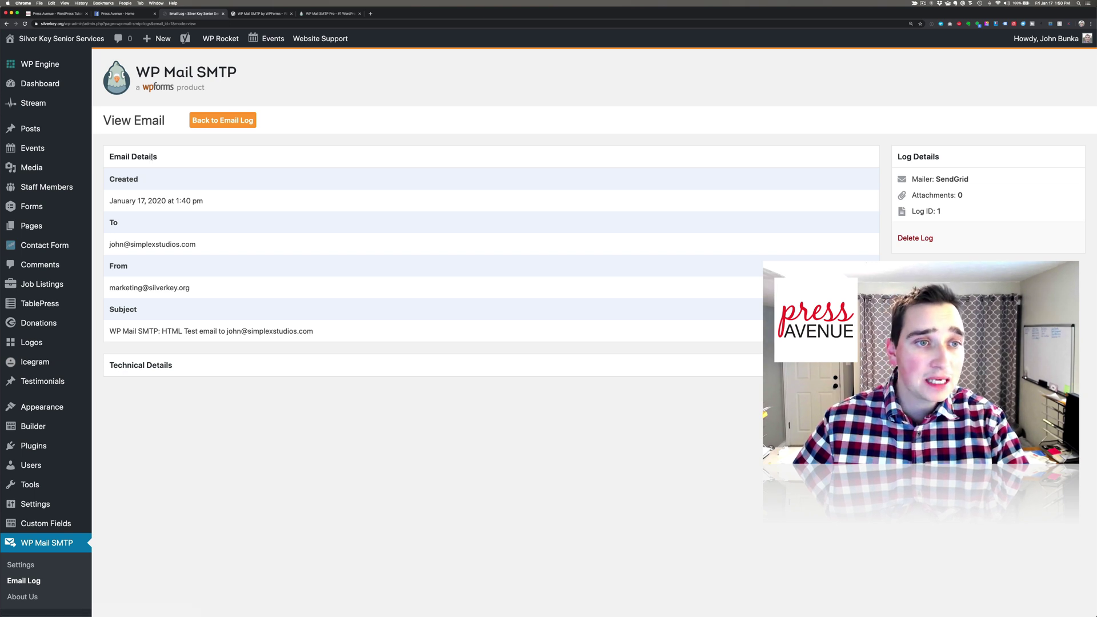
left_click_drag(117, 201, 211, 201)
left_click(211, 202)
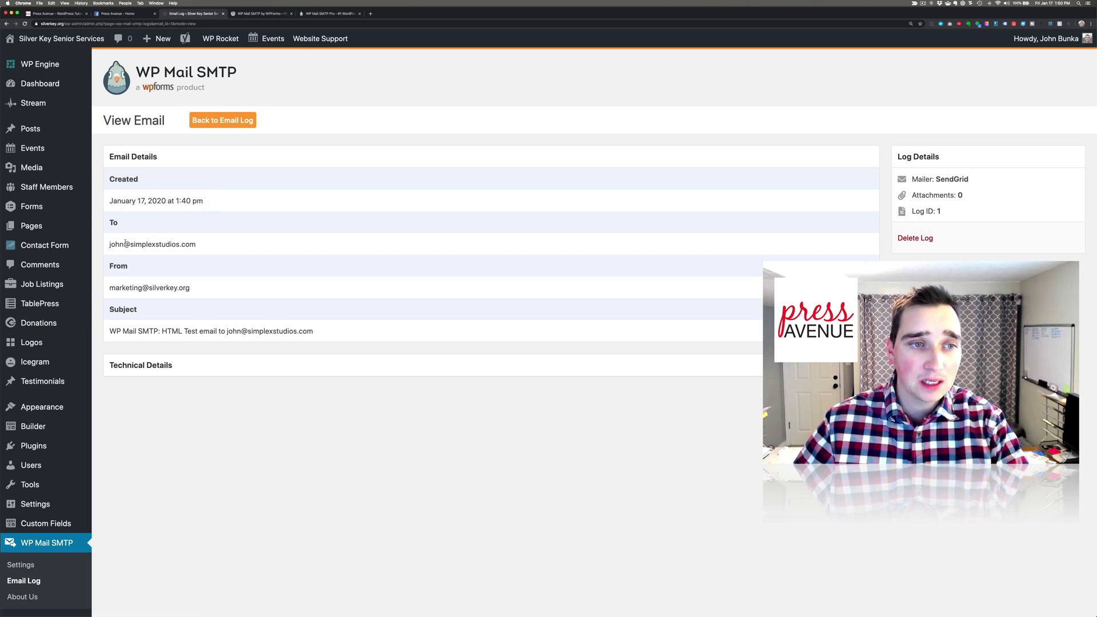
left_click_drag(115, 245, 227, 246)
left_click_drag(115, 288, 216, 290)
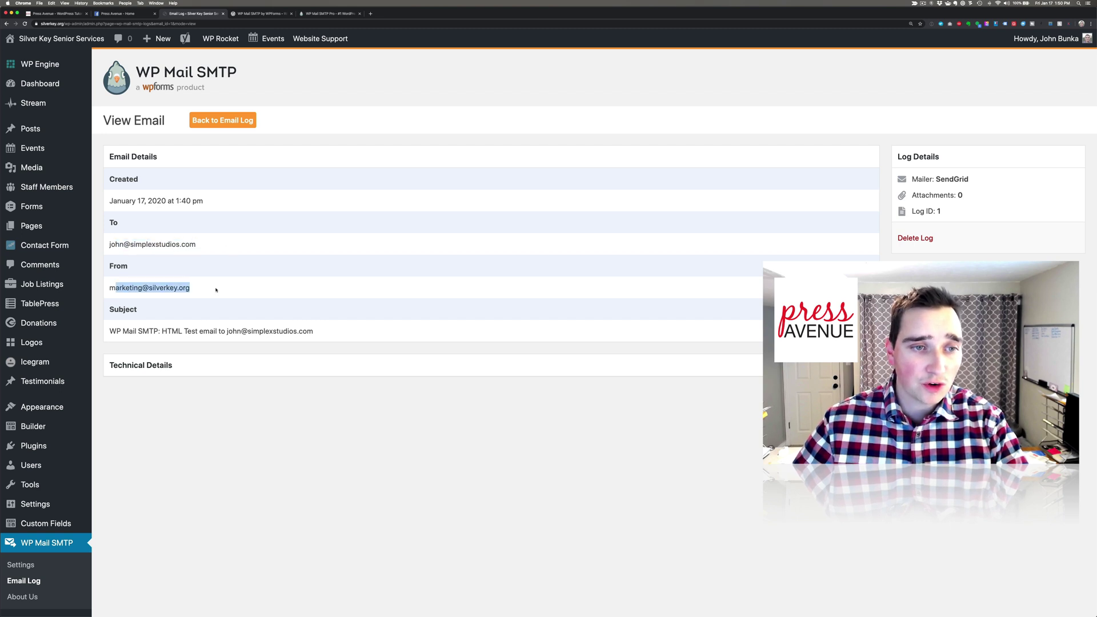
left_click_drag(116, 331, 355, 323)
left_click(353, 325)
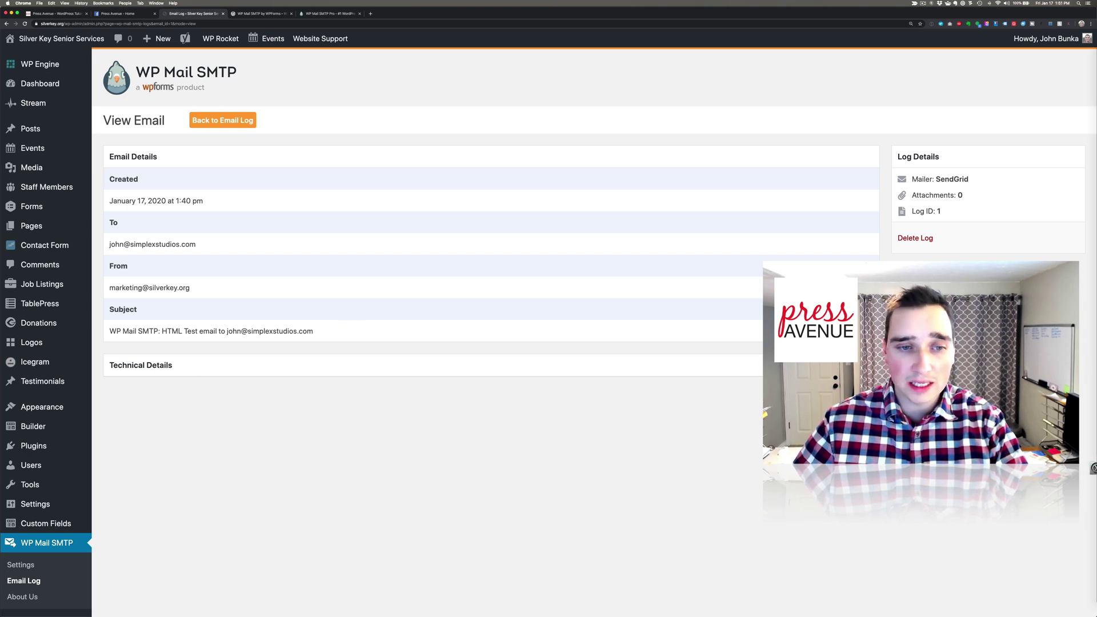
Expand Technical Details, review the Date, From, Message-ID, X-Mailer and X-Mailer-Type headers, then hide them
left_click(233, 372)
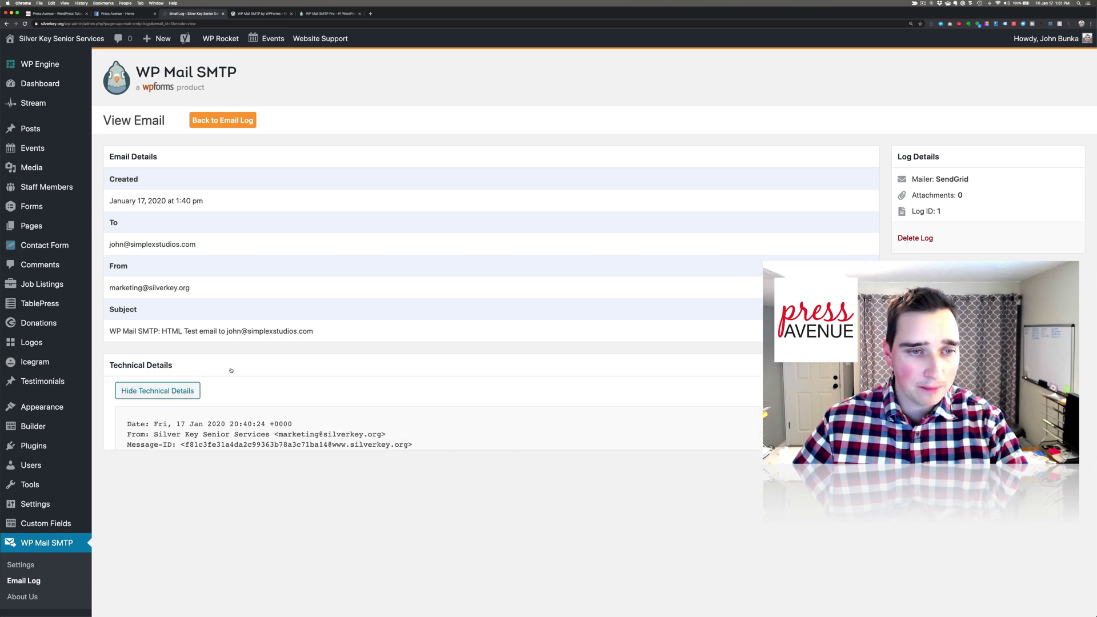
scroll(234, 371, "down", 3)
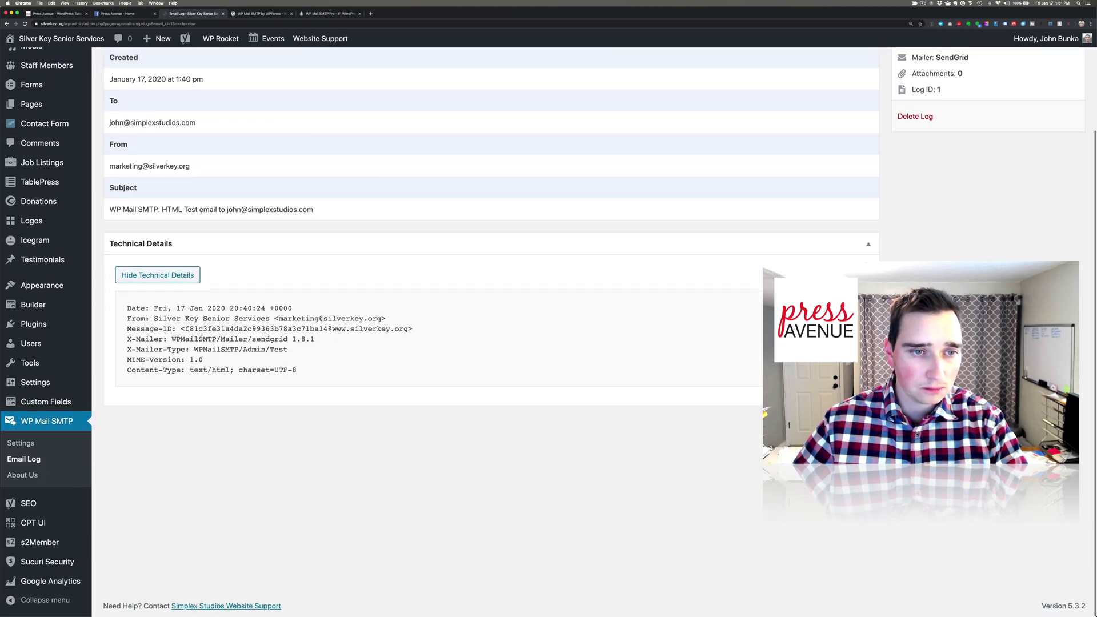
left_click_drag(138, 308, 247, 328)
left_click_drag(158, 339, 322, 341)
left_click(328, 341)
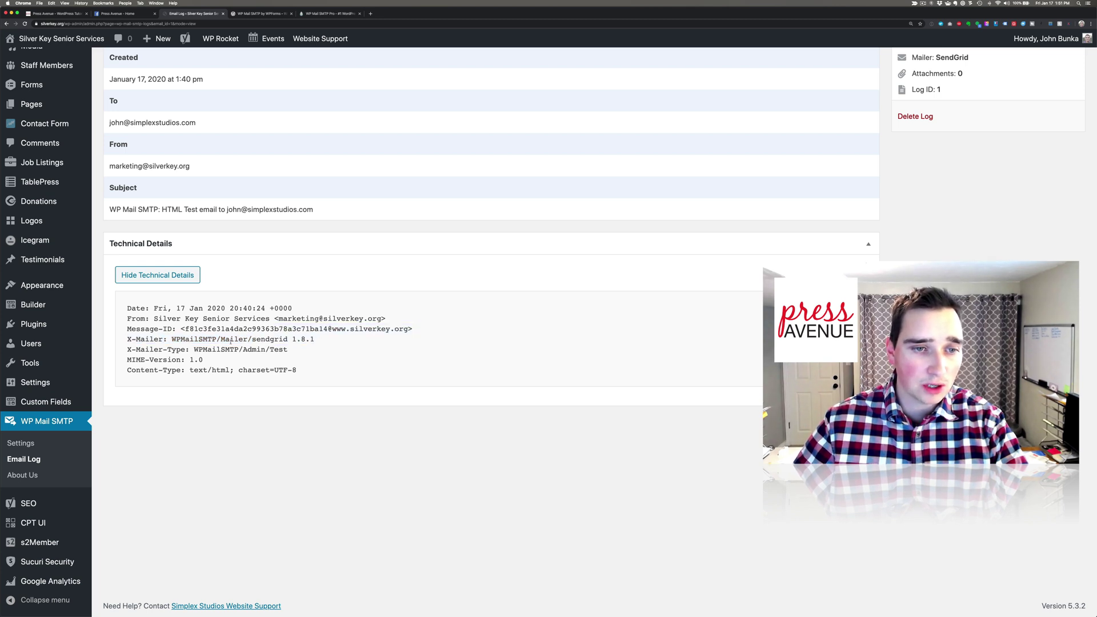
left_click_drag(150, 349, 312, 352)
left_click(201, 366)
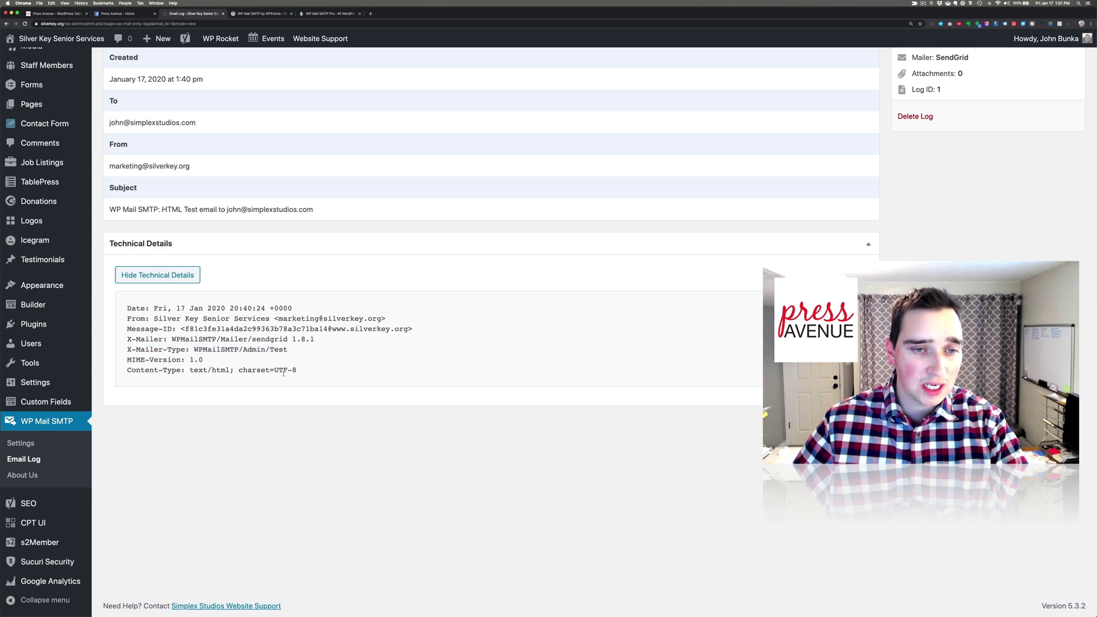
left_click_drag(296, 375, 126, 309)
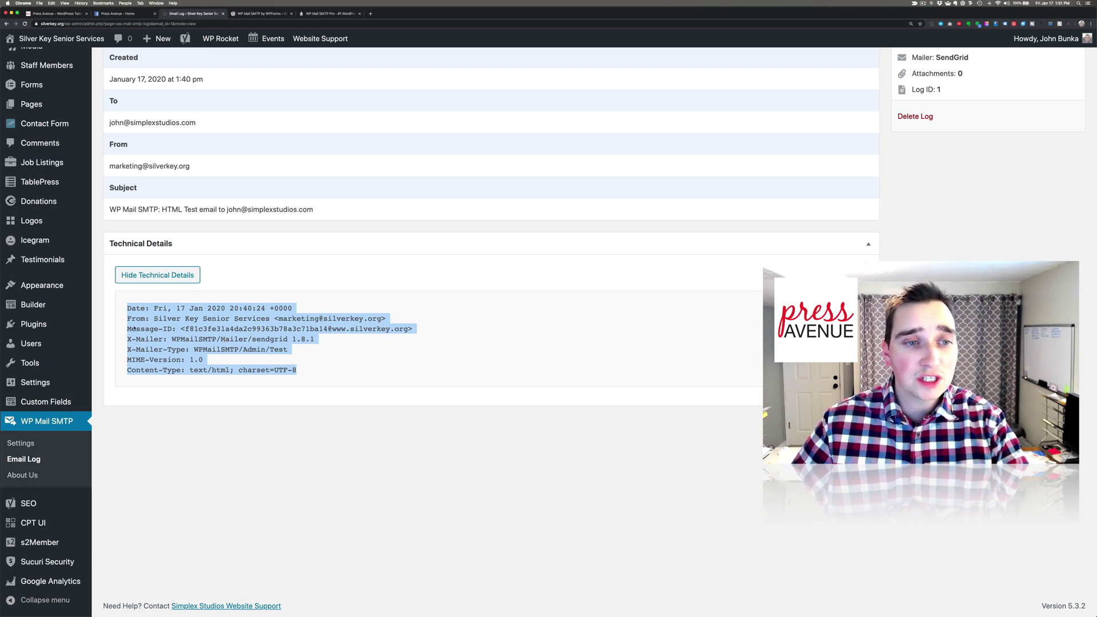
left_click(180, 280)
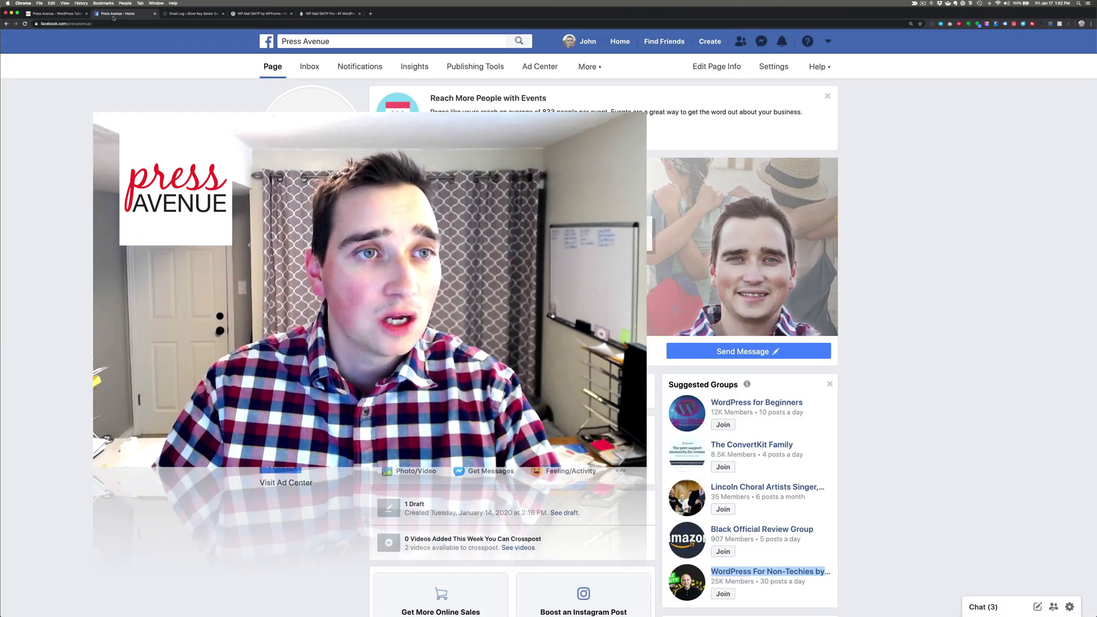
Switch to the Press Avenue Facebook page tab
left_click(118, 13)
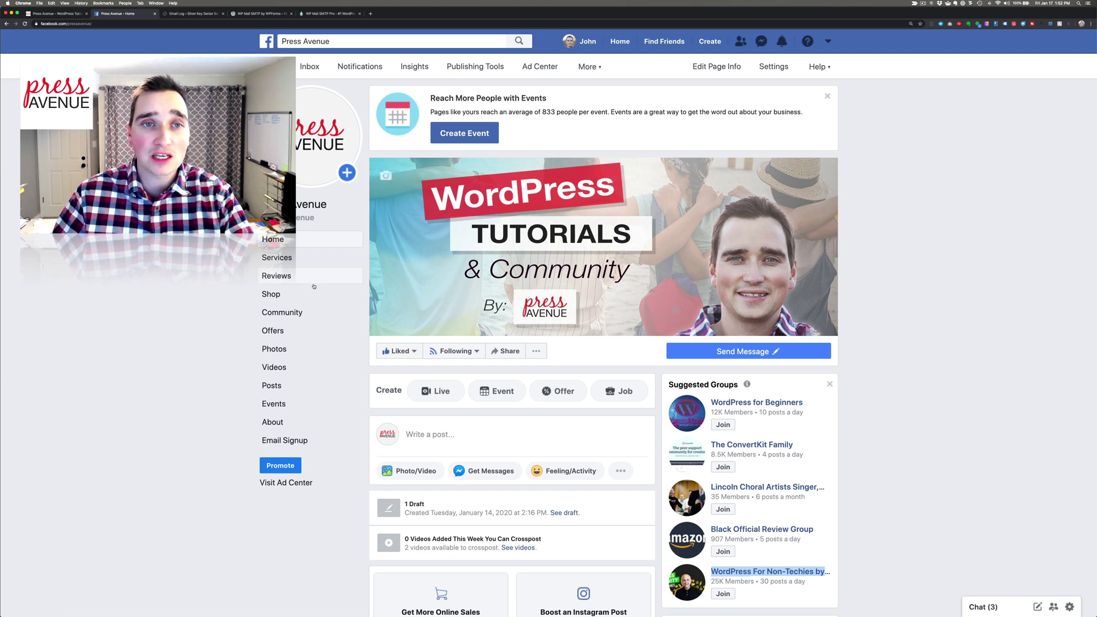
Show the WP Mail SMTP by WPForms plugin listing and highlight its title
left_click(268, 15)
scroll(371, 263, "down", 3)
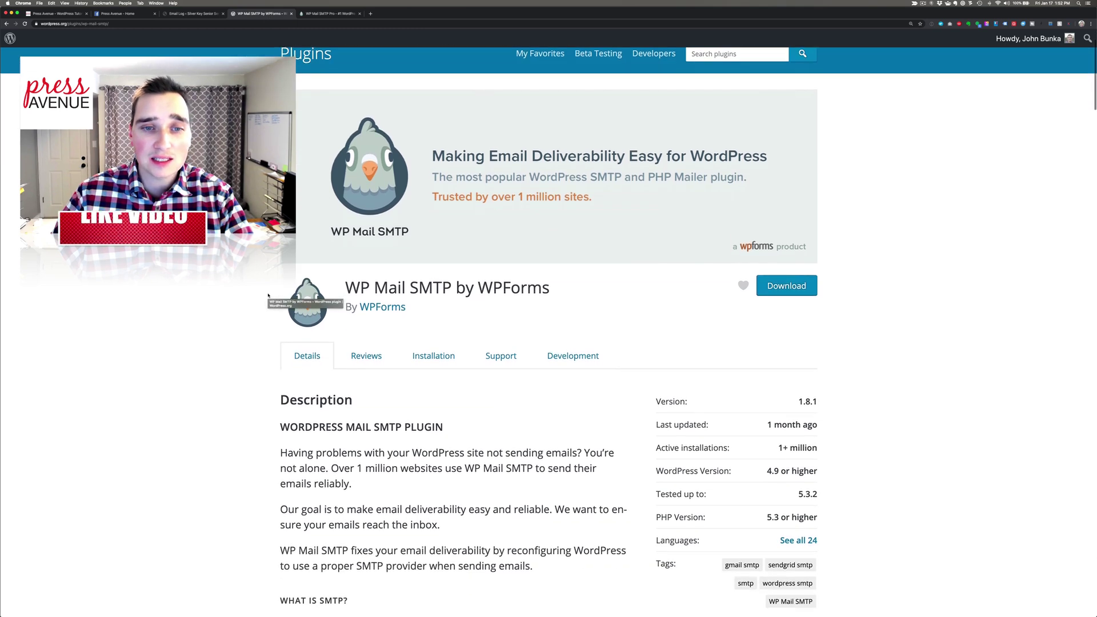
scroll(506, 284, "up", 3)
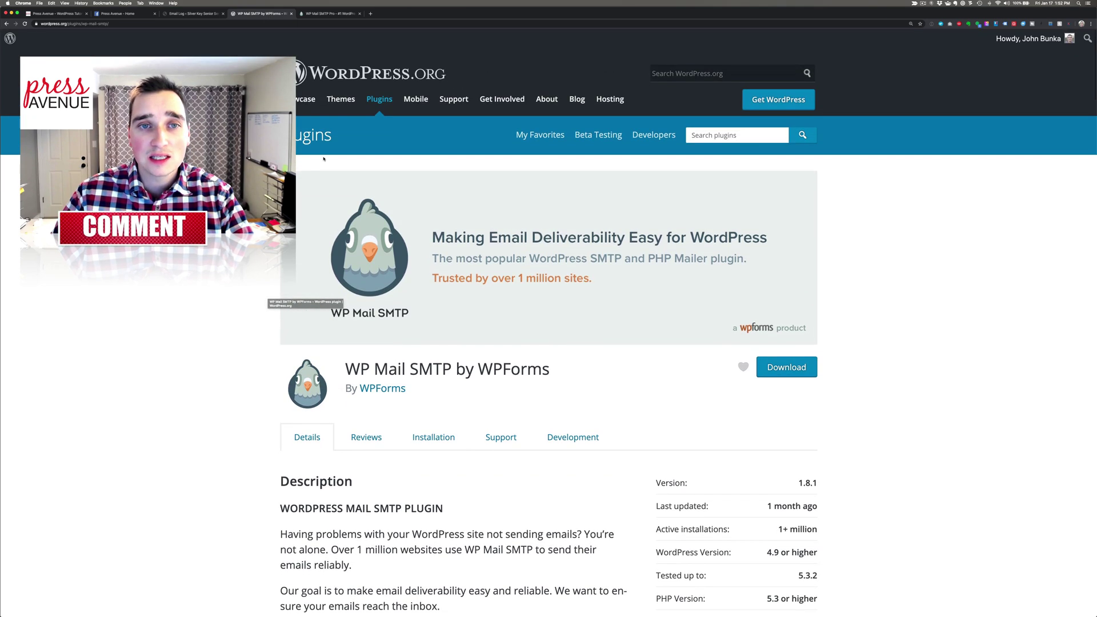
left_click_drag(349, 366, 557, 370)
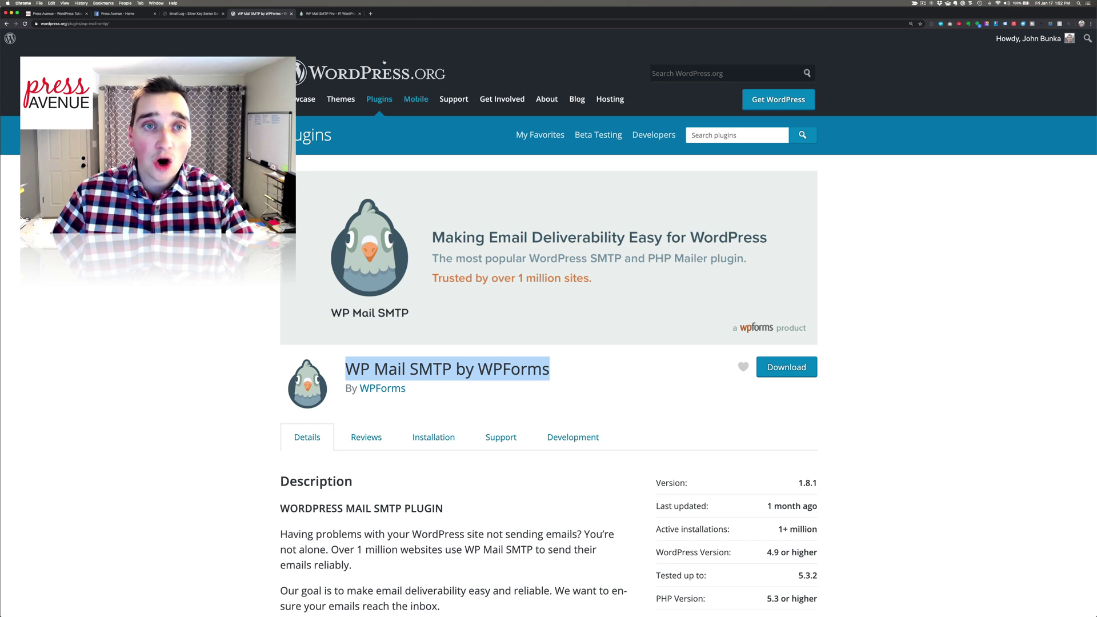
Switch to the WP Mail SMTP Pro tab showing the wpmailsmtp.com homepage
left_click(329, 14)
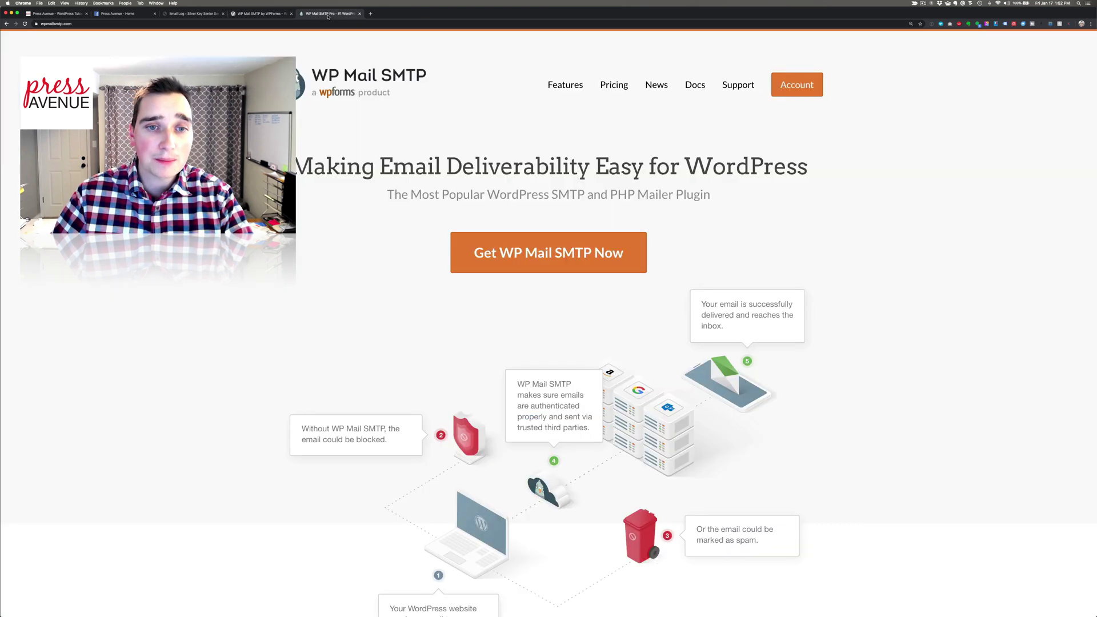